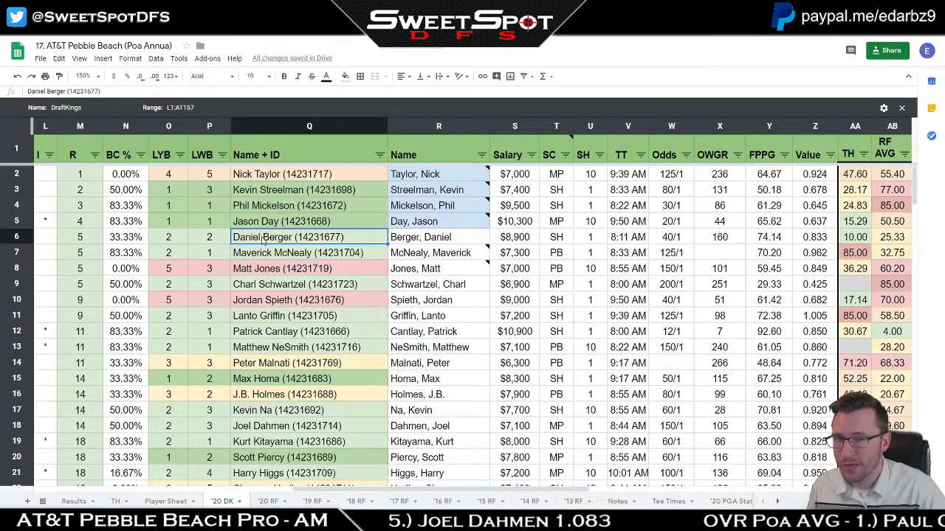
- Highlight the LYB and LWB values in Phil Mickelson's row and in Jason Day's row on the '20 DK sheet
drag(162, 207, 207, 208)
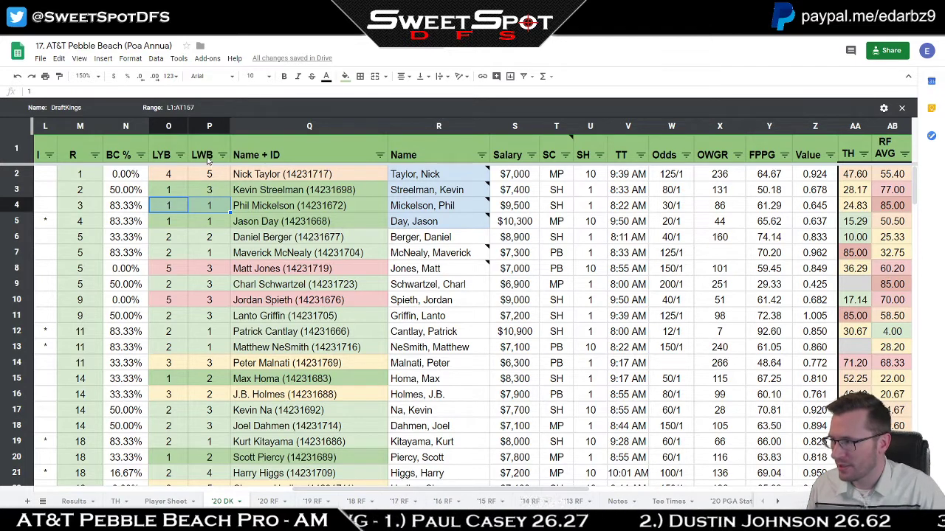
click(168, 220)
drag(168, 206, 209, 221)
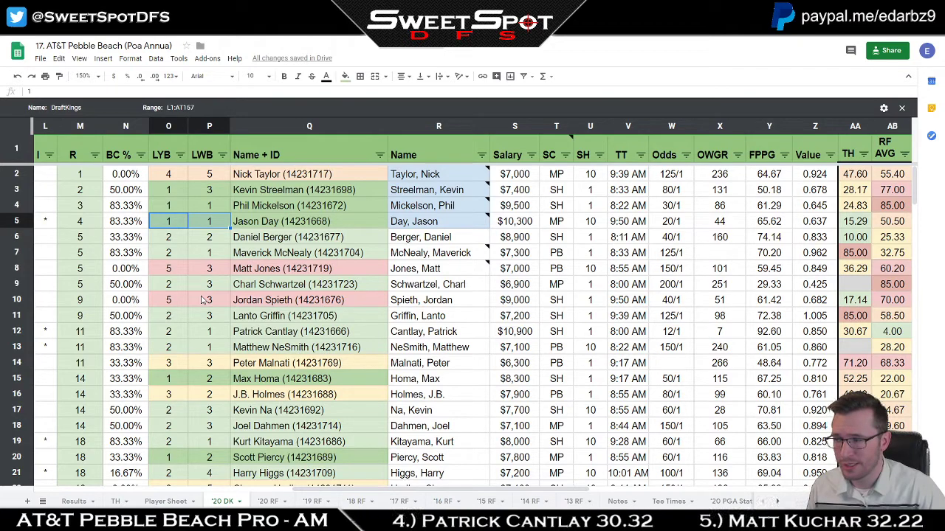
- Switch to the 00c. 2020 Lineup Construction spreadsheet and highlight Jason Day's row from Name + ID through OWN %
key(alt+Tab)
key(Tab)
key(Tab)
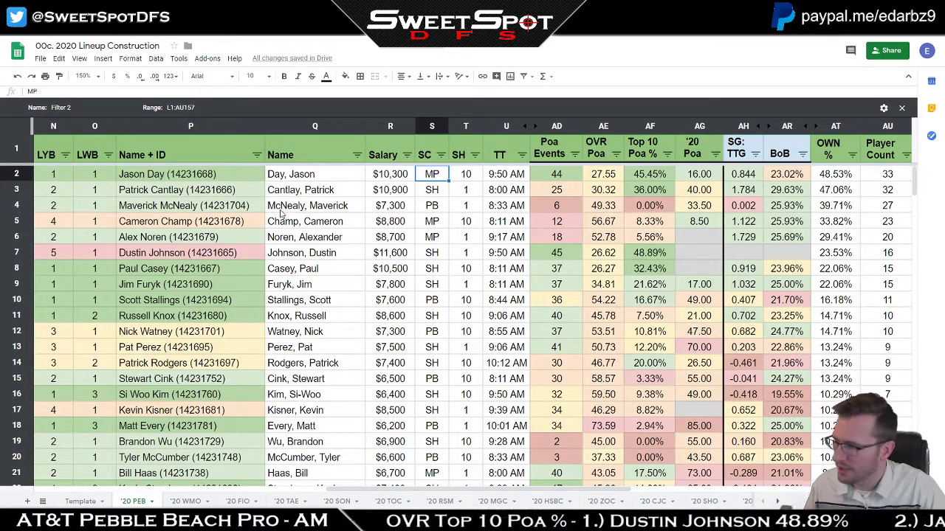
click(152, 177)
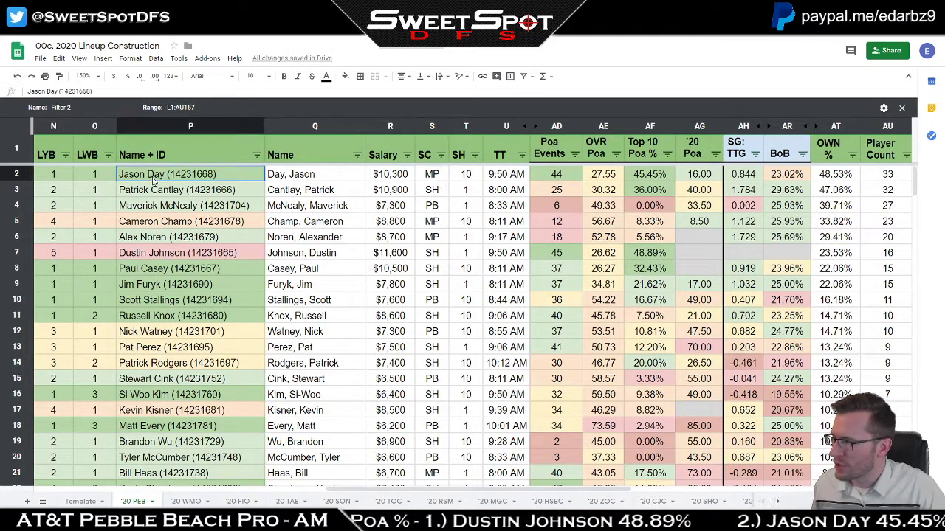
key(shift+Right)
key(shift+Right)
key(shift+Right)
key(shift+Right)
key(shift+Right)
key(shift+Right)
key(shift+Right)
key(shift+Right)
key(shift+Right)
key(shift+Right)
key(shift+Right)
key(shift+Right)
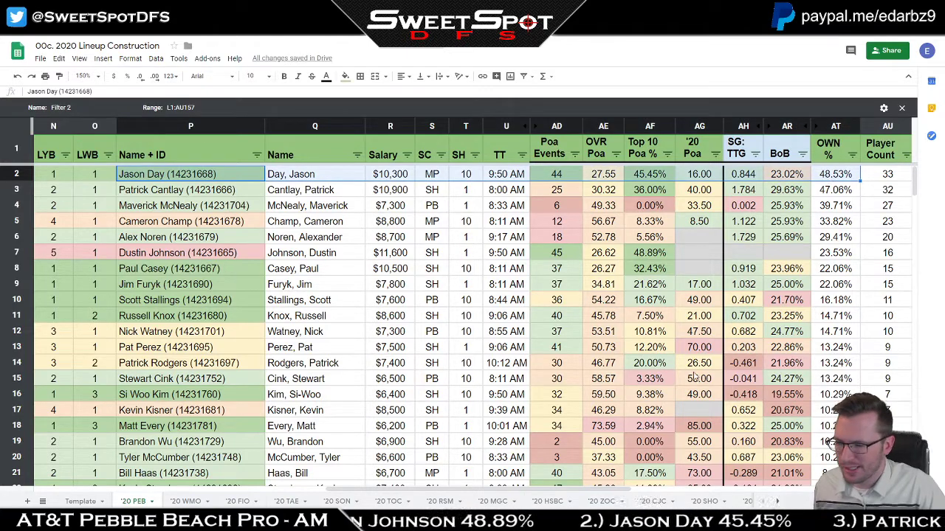
mouse_move(552, 490)
mouse_down()
mouse_move(568, 490)
mouse_move(549, 492)
mouse_up()
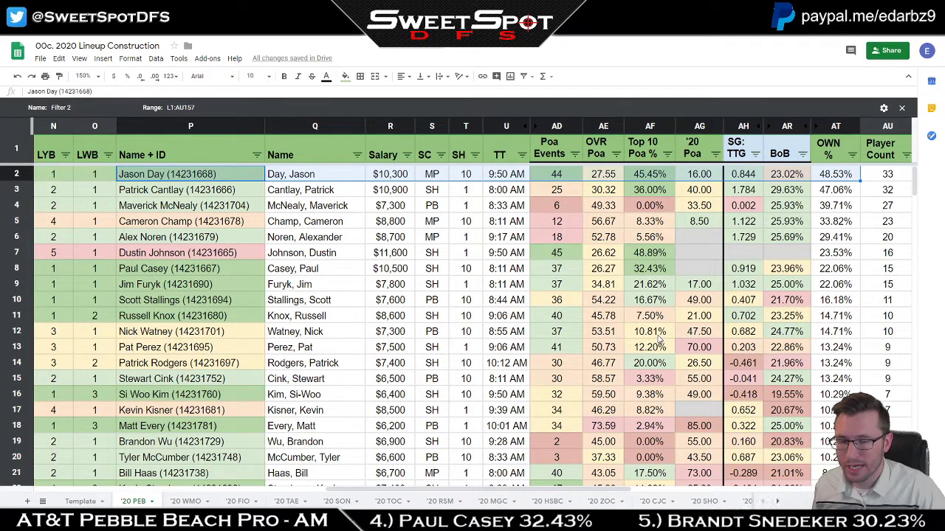
- Highlight Maverick McNealy's row from Name + ID through OWN %, plus the LYB and LWB values for McNealy and Patrick Cantlay
click(154, 191)
click(444, 237)
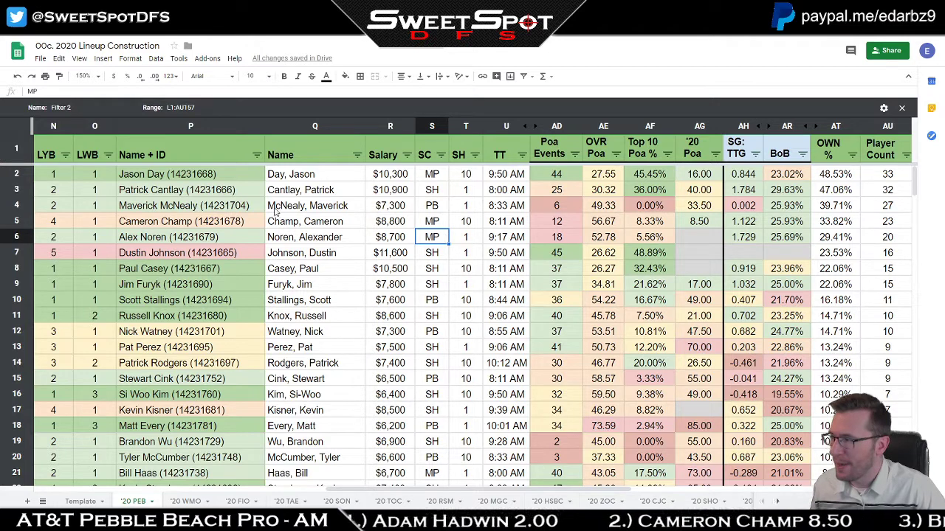
drag(185, 207, 825, 214)
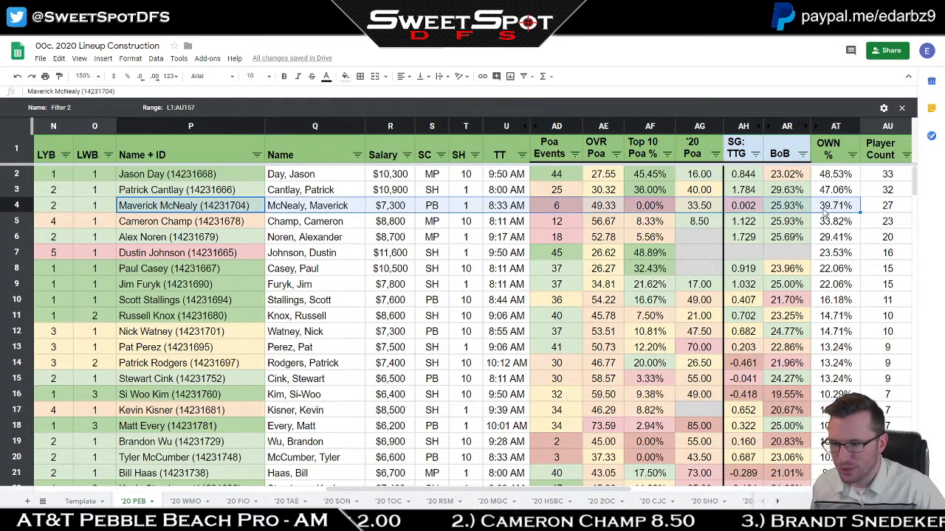
click(52, 209)
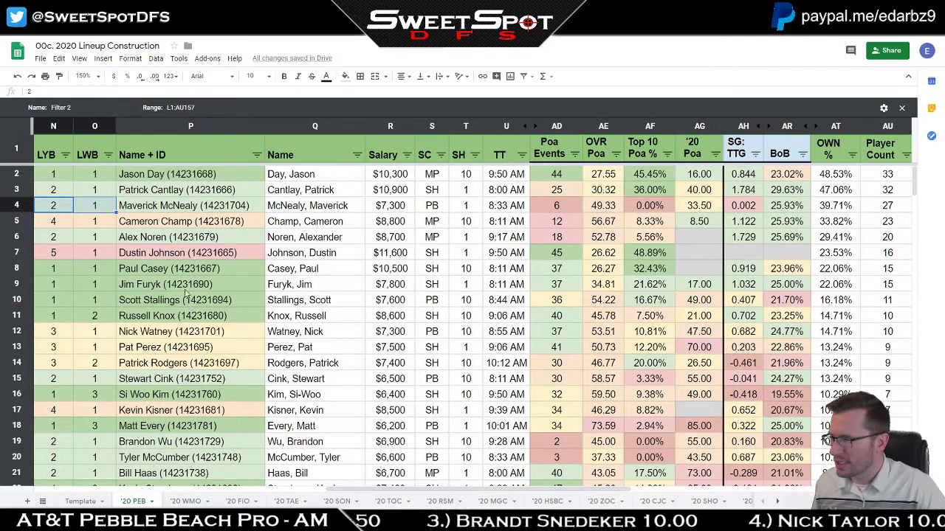
key(Right)
key(Right)
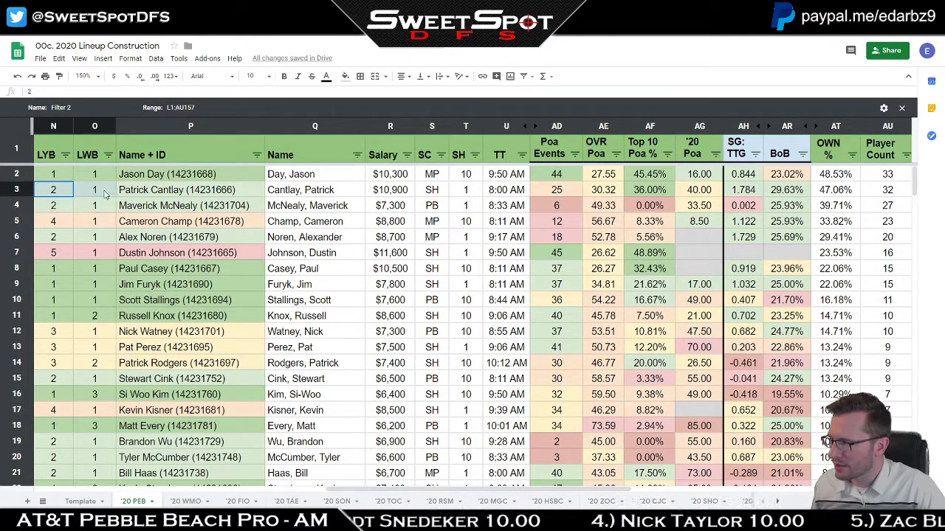
- Point out the Name + ID cells of Alex Noren, Maverick McNealy, Patrick Cantlay and Jason Day one at a time
click(185, 237)
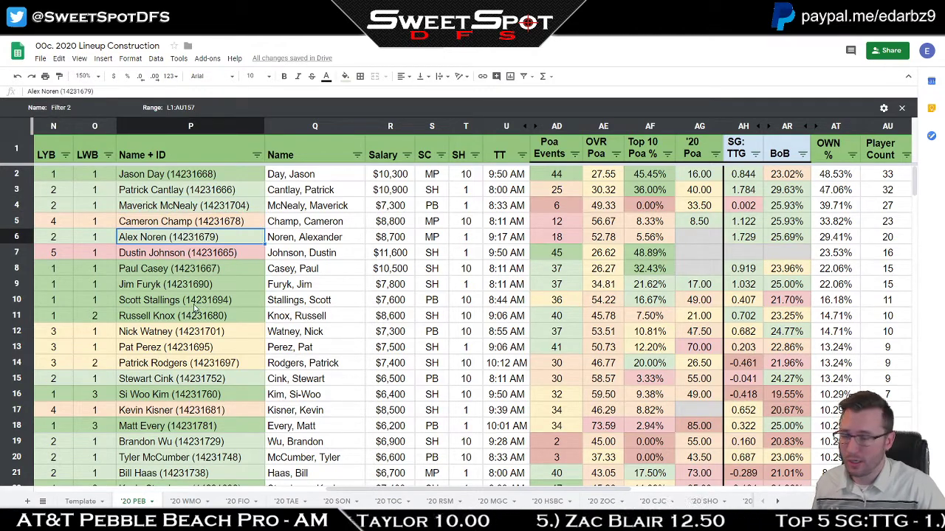
click(188, 205)
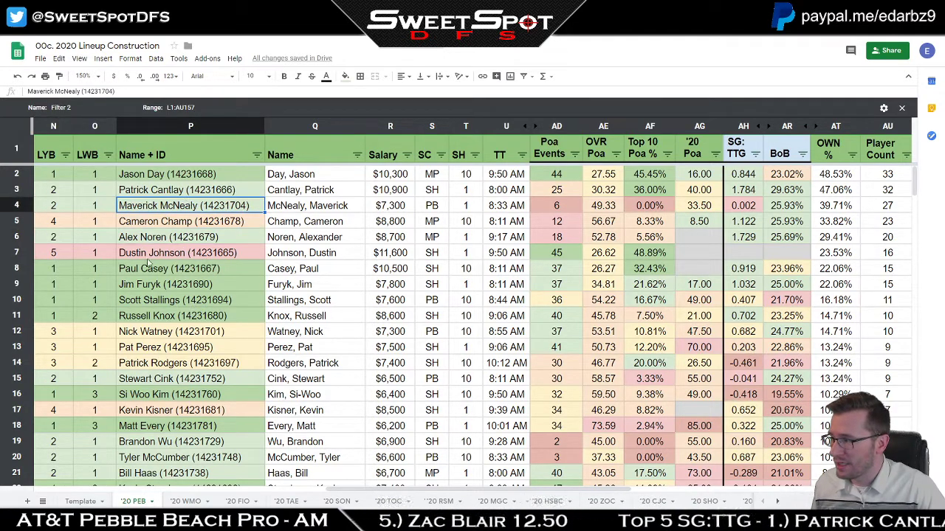
click(165, 242)
click(184, 190)
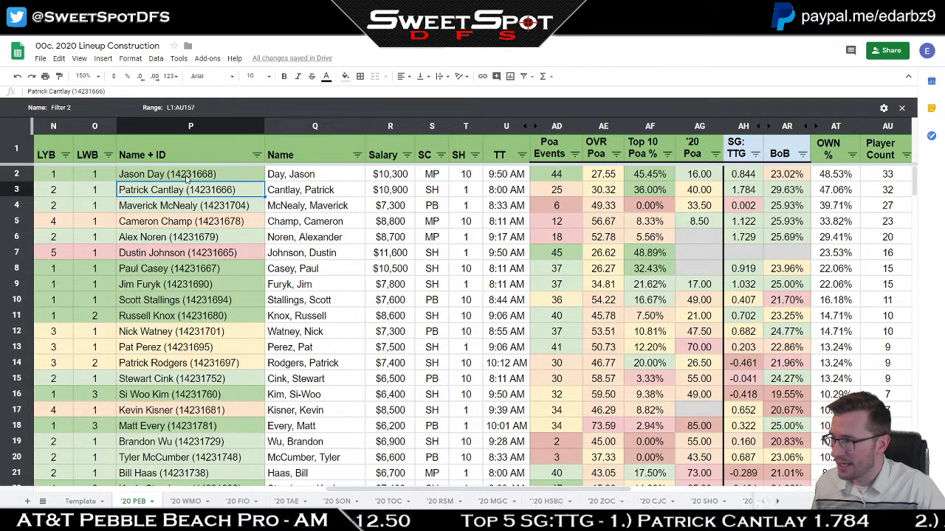
click(187, 177)
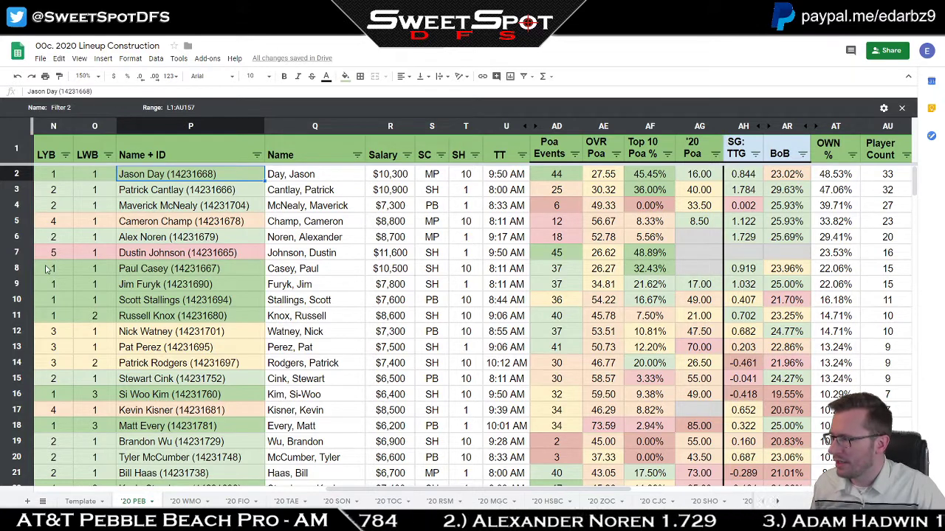
- Highlight LYB through Name + ID for Paul Casey, Jim Furyk and Scott Stallings, as well as for Russell Knox
drag(48, 269, 210, 303)
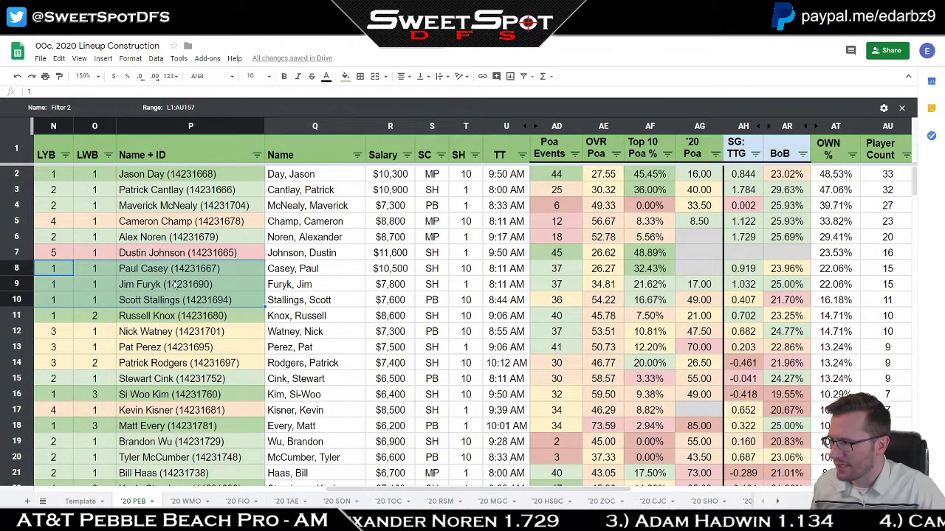
click(186, 272)
drag(234, 289, 233, 301)
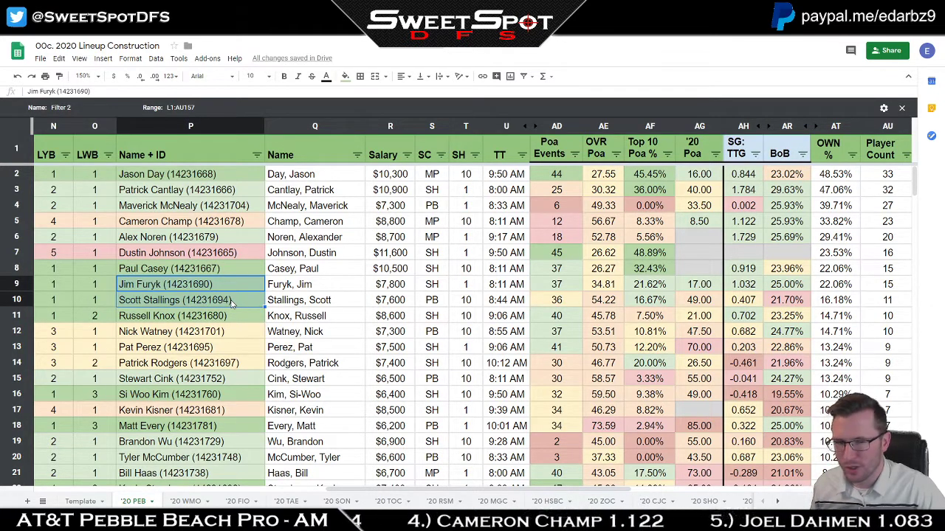
click(64, 318)
key(shift+Right)
key(shift+Right)
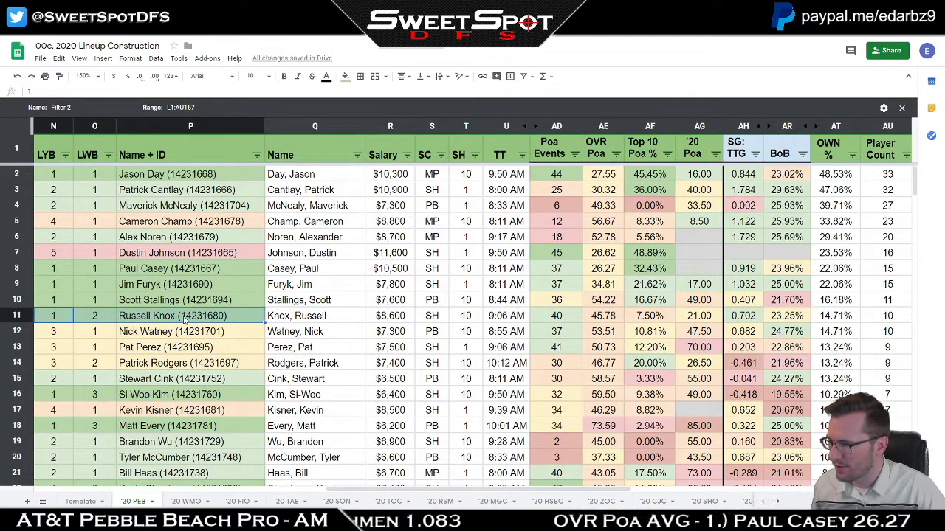
click(185, 317)
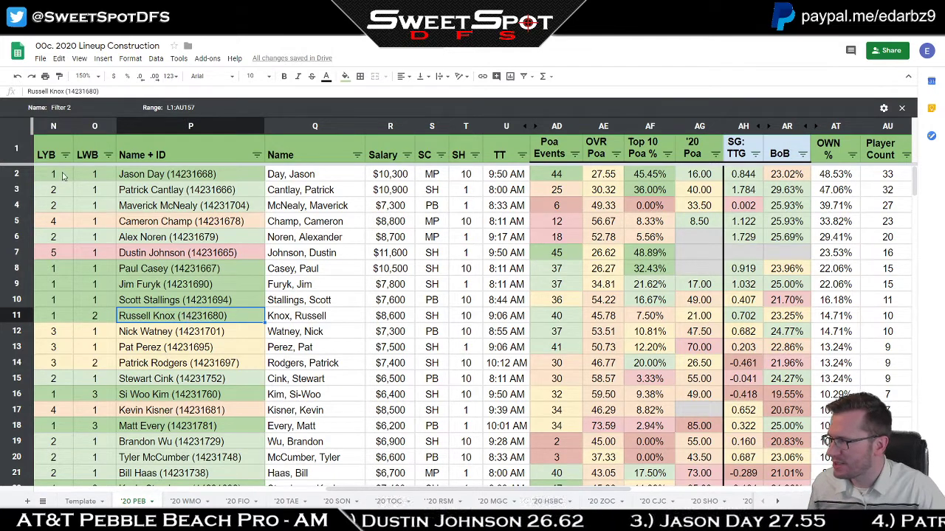
- Review the LYB and LWB values of the ten most-owned players, singling out Dustin Johnson and Cameron Champ
drag(64, 175, 209, 318)
click(172, 255)
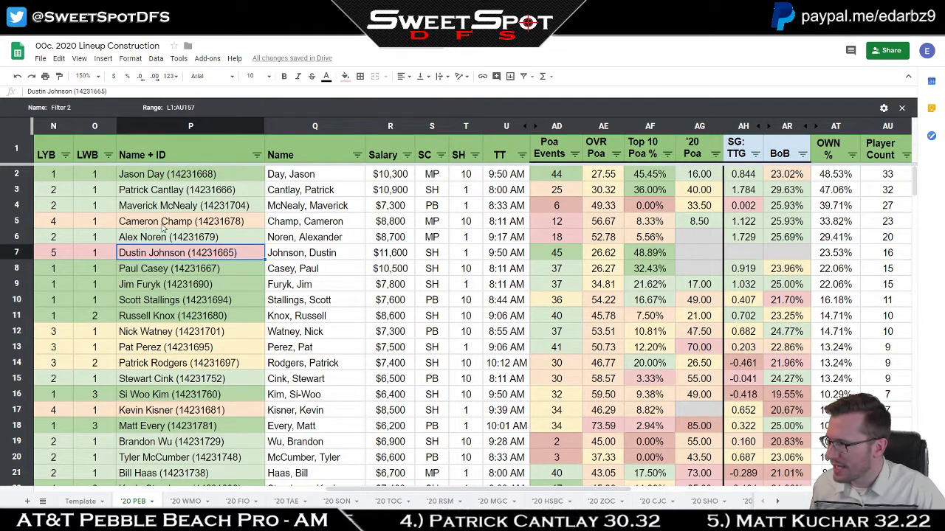
click(164, 227)
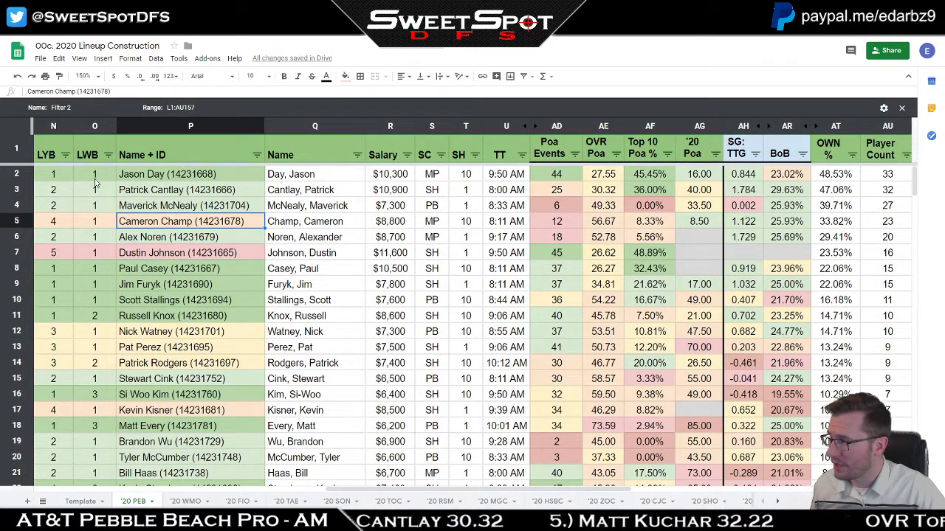
drag(97, 181, 92, 295)
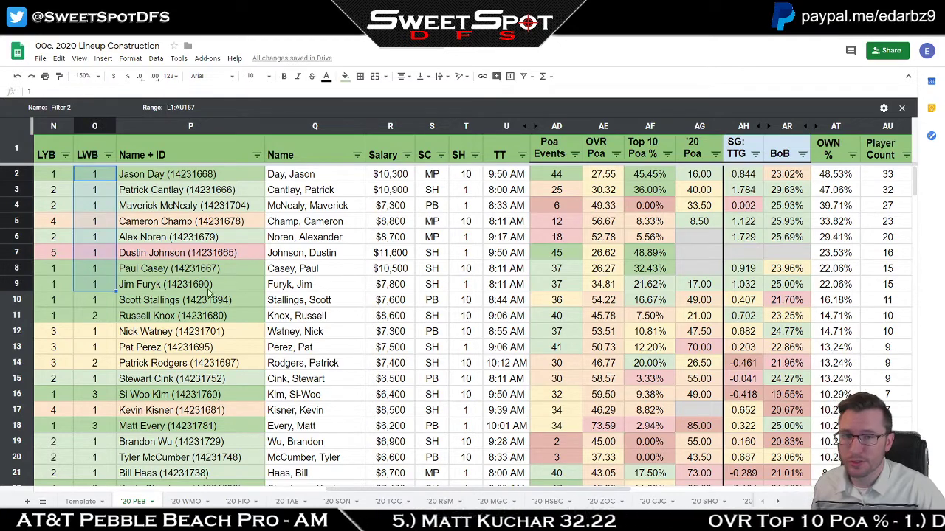
click(306, 225)
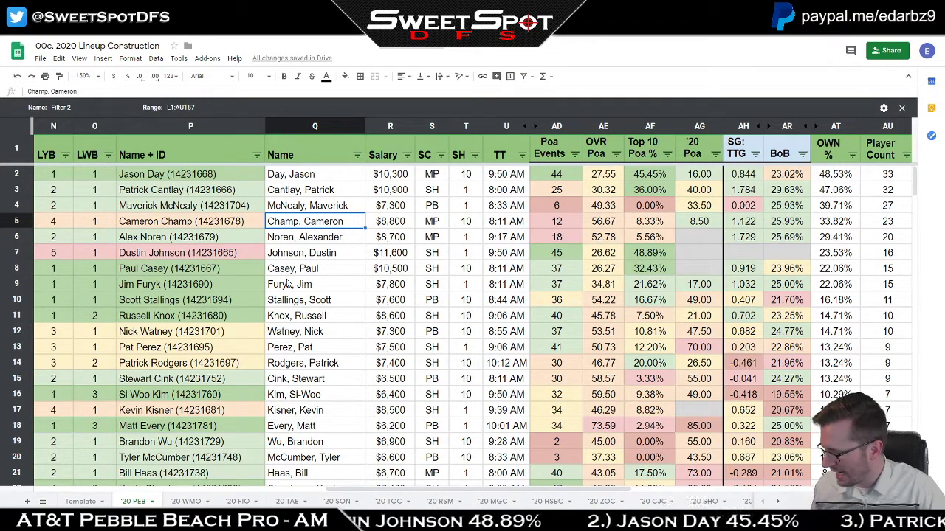
- Return to the AT&T Pebble Beach spreadsheet and examine Nick Taylor's LYB, LWB and BC % values on the '20 DK sheet
key(alt+Tab)
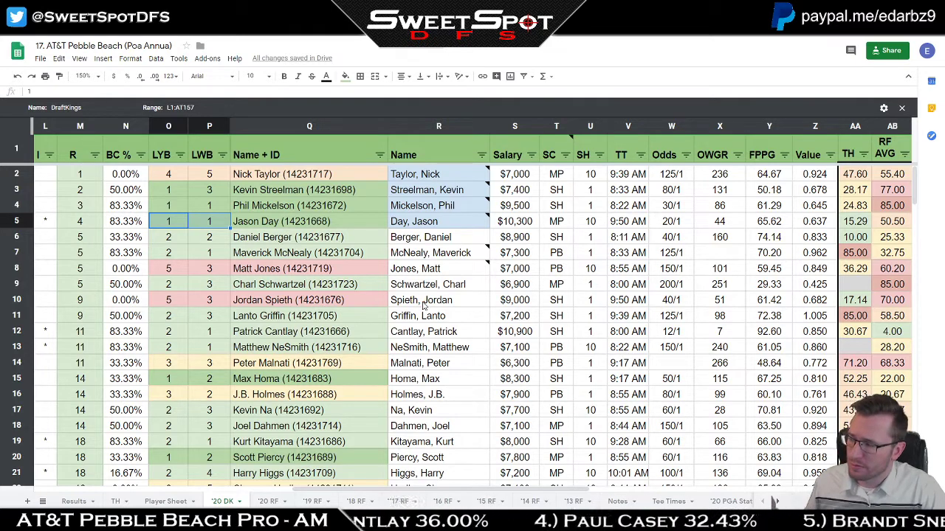
click(169, 176)
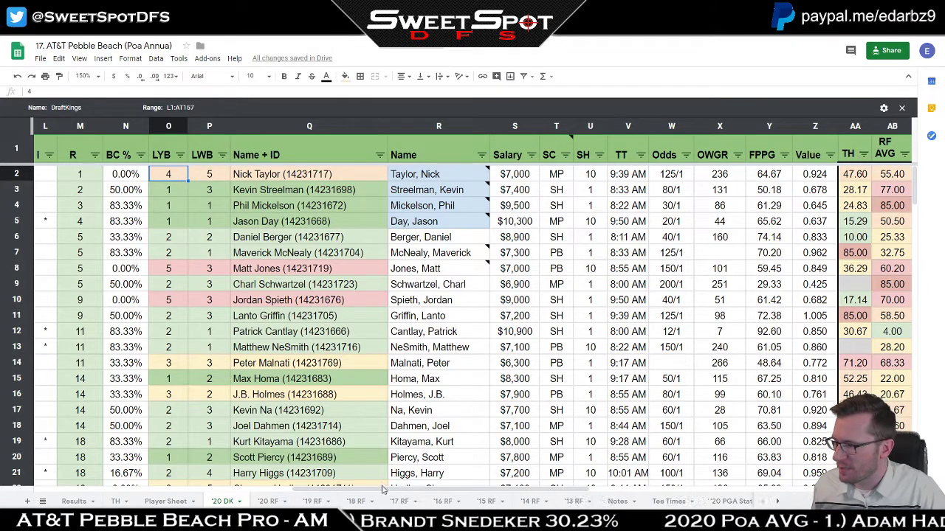
scroll(404, 491, right, 2)
drag(403, 492, 436, 492)
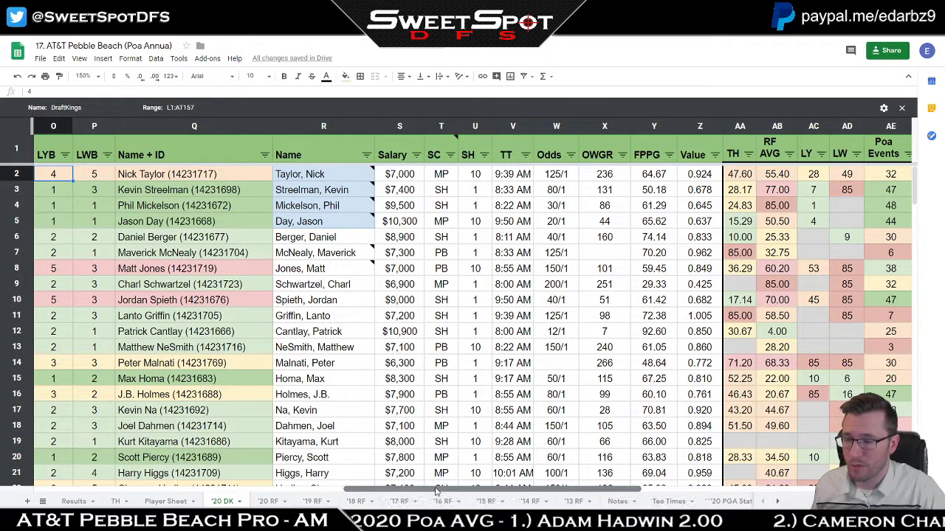
drag(436, 491, 384, 490)
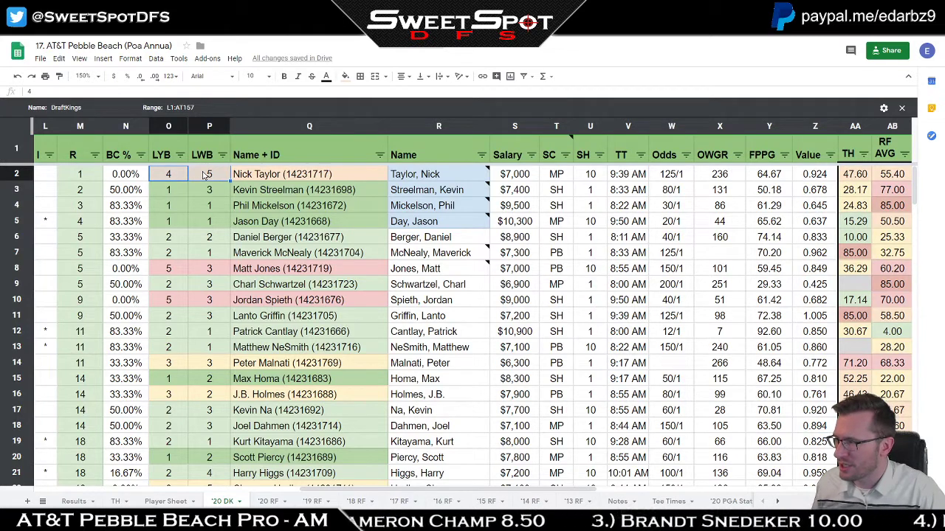
click(142, 179)
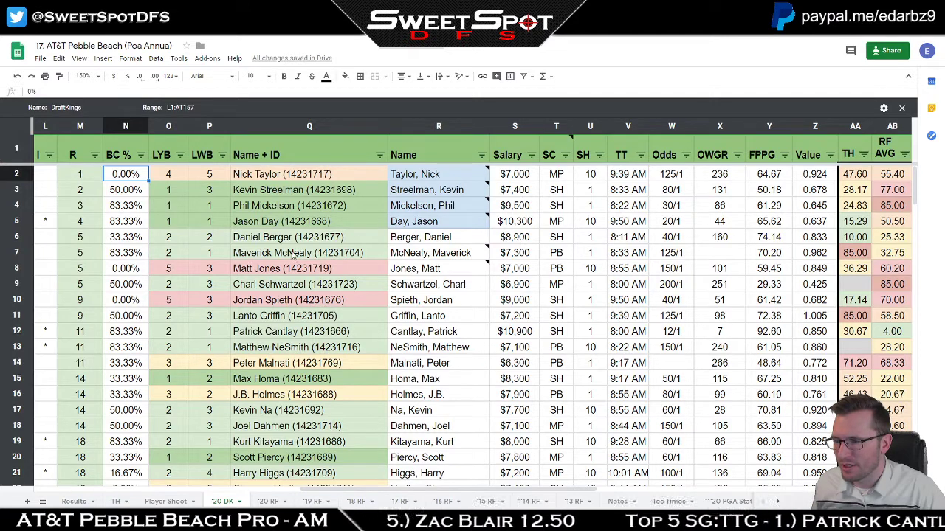
click(620, 291)
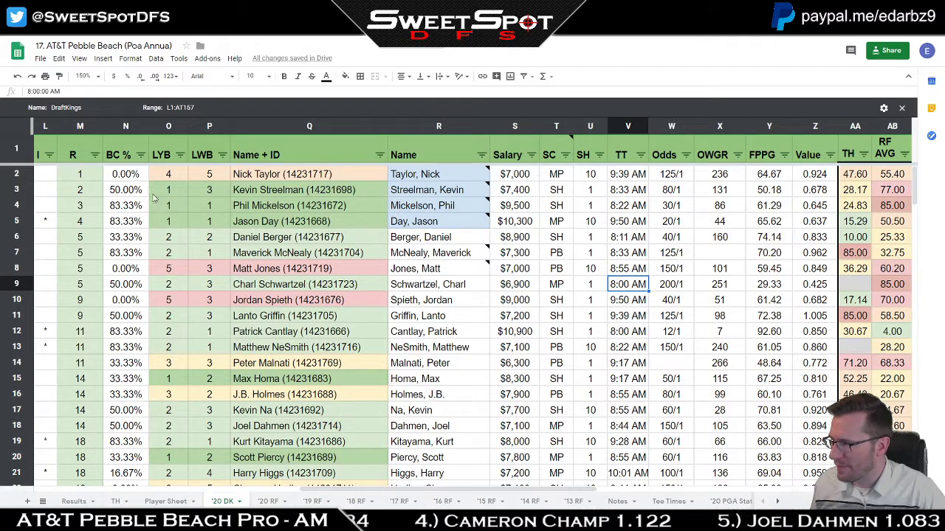
- Highlight Kevin Streelman's LYB through Name + ID, and find and highlight his row through OWN % in the Lineup Construction spreadsheet
drag(159, 193, 270, 193)
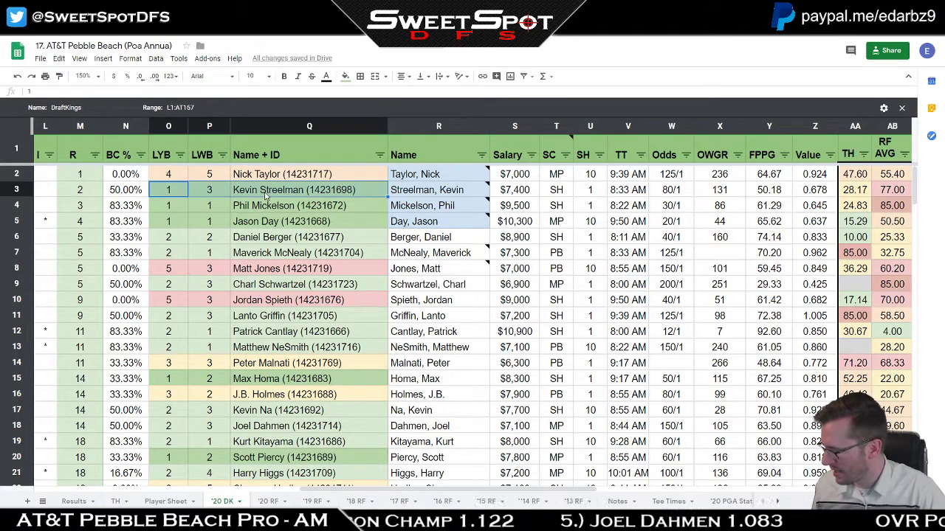
key(alt+Tab)
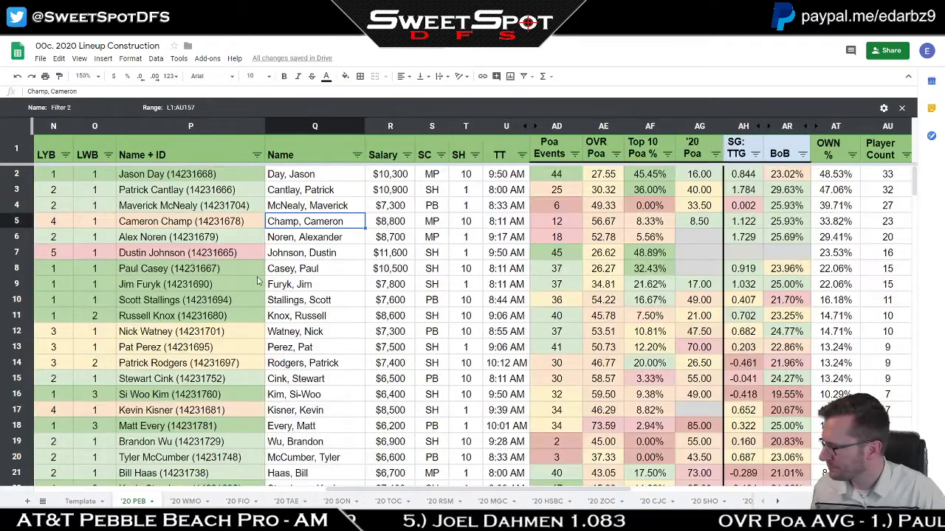
scroll(260, 281, down, 5)
scroll(259, 281, down, 3)
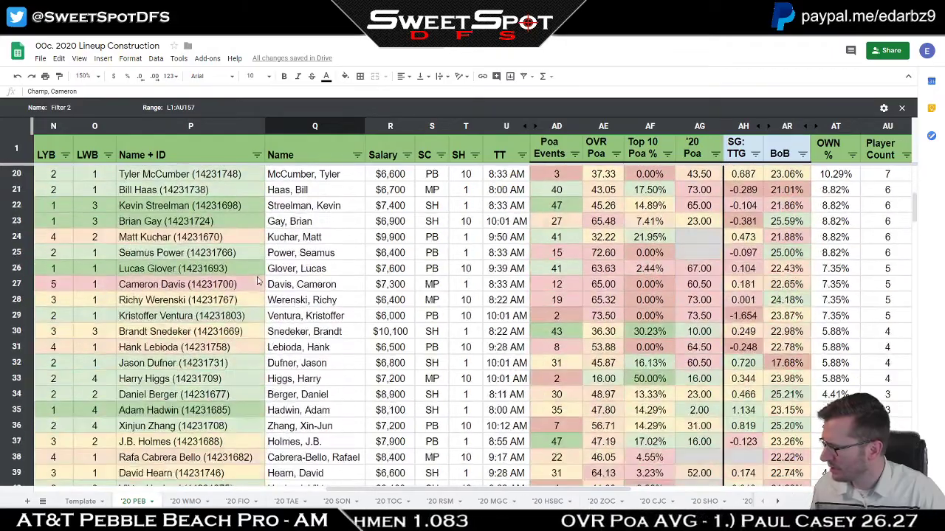
scroll(258, 280, down, 9)
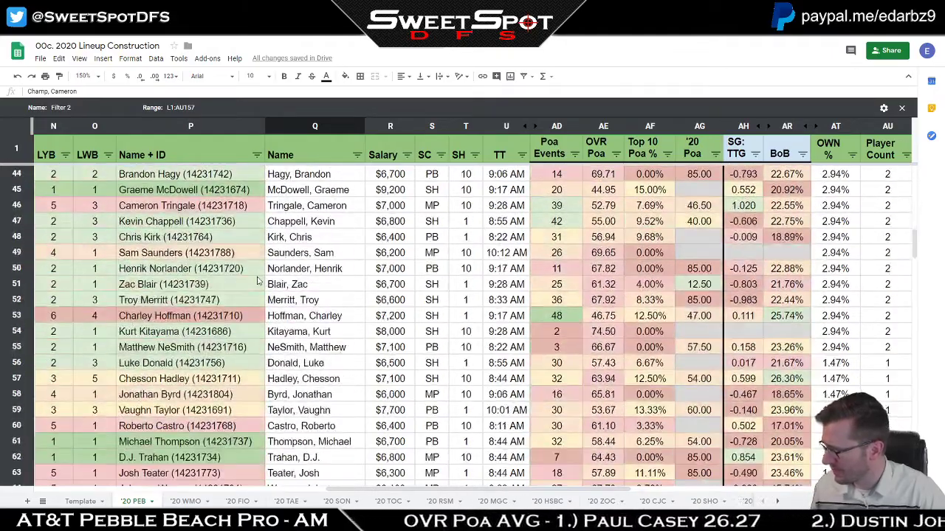
scroll(258, 281, down, 3)
scroll(258, 281, up, 17)
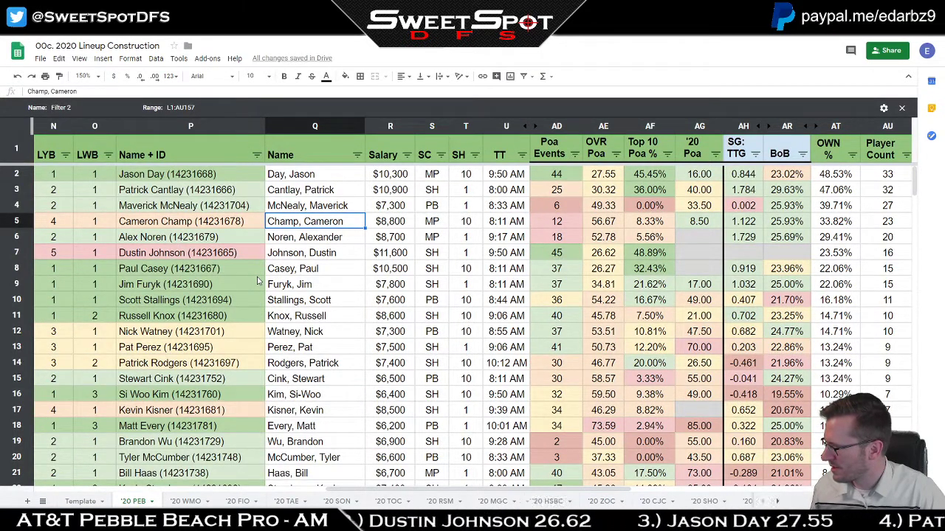
scroll(258, 280, down, 3)
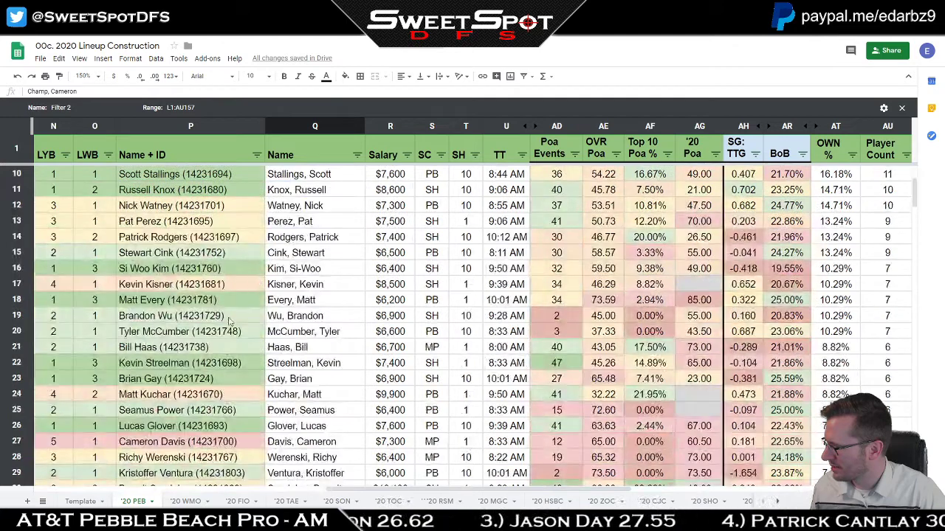
click(177, 366)
shift+click(834, 363)
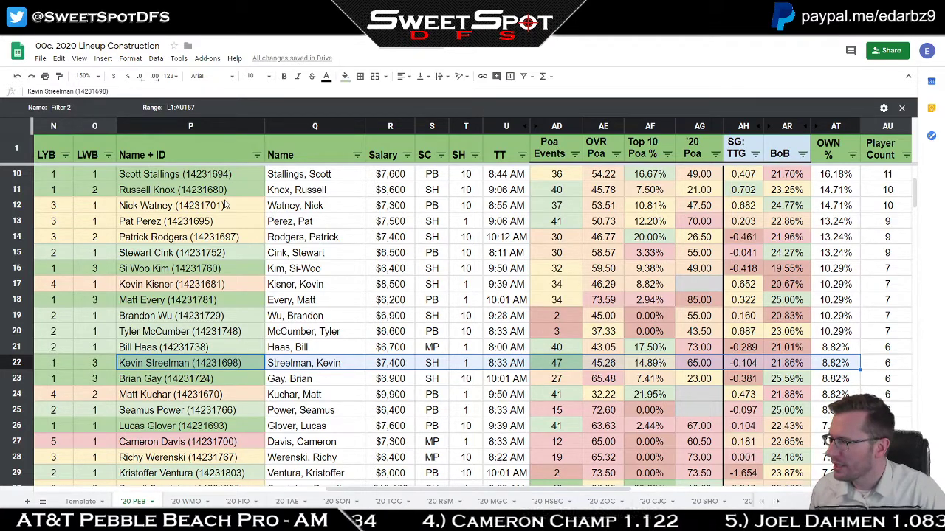
- Return to the AT&T Pebble Beach spreadsheet and examine the starting courses in the SC column for Nick Taylor through Joel Dahmen
scroll(338, 276, up, 3)
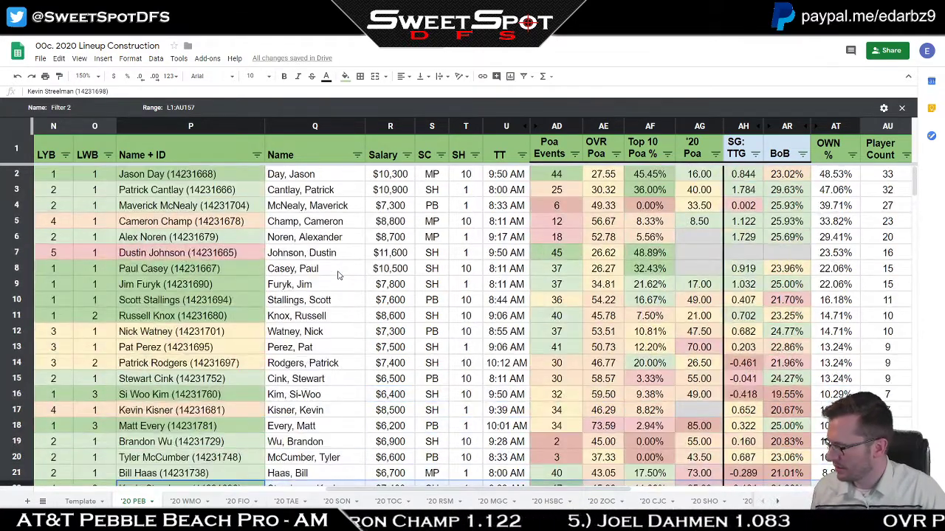
key(alt+Tab)
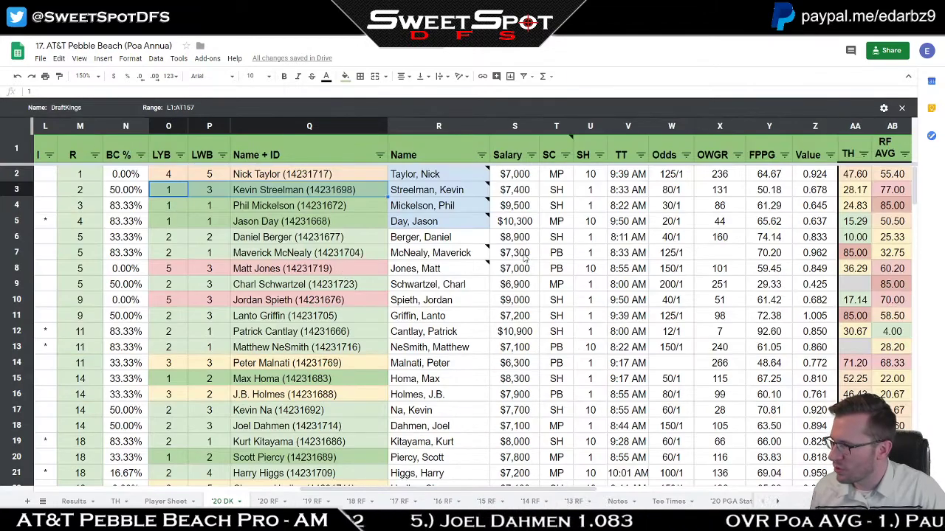
click(526, 257)
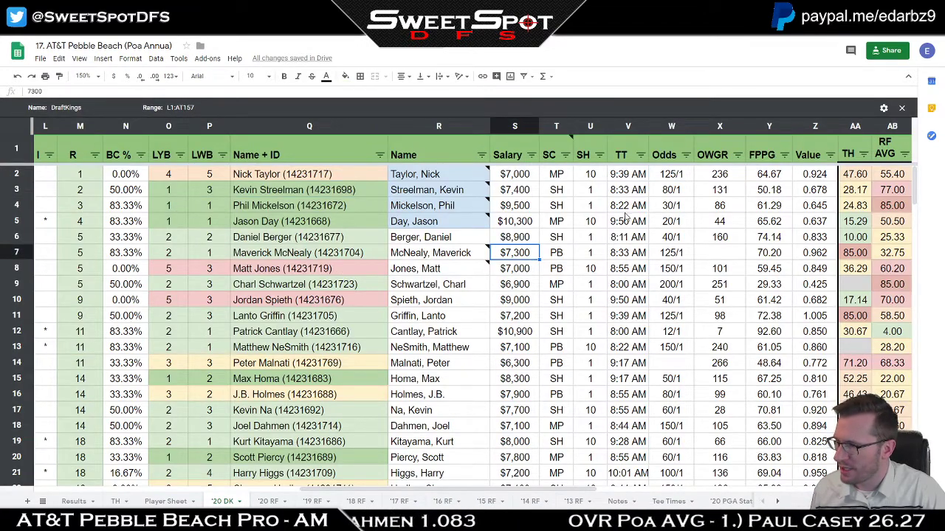
drag(562, 177, 561, 325)
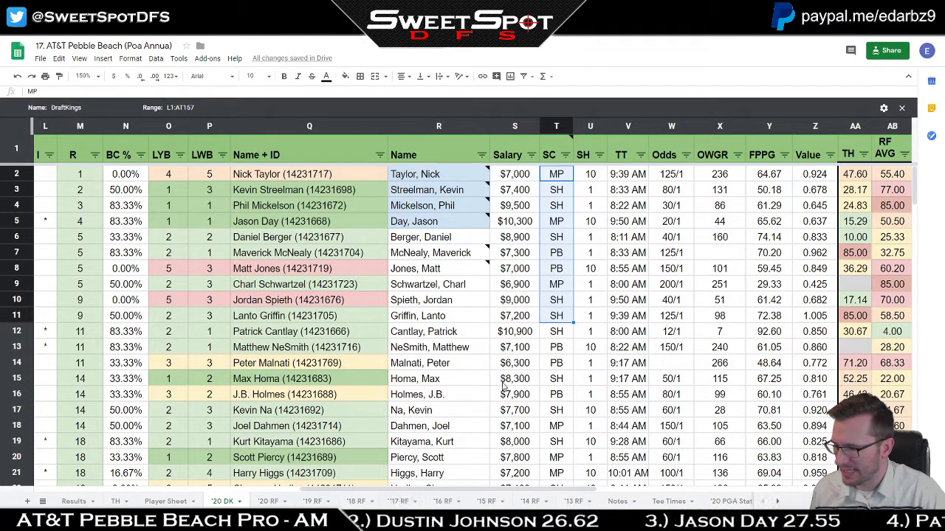
shift+click(564, 434)
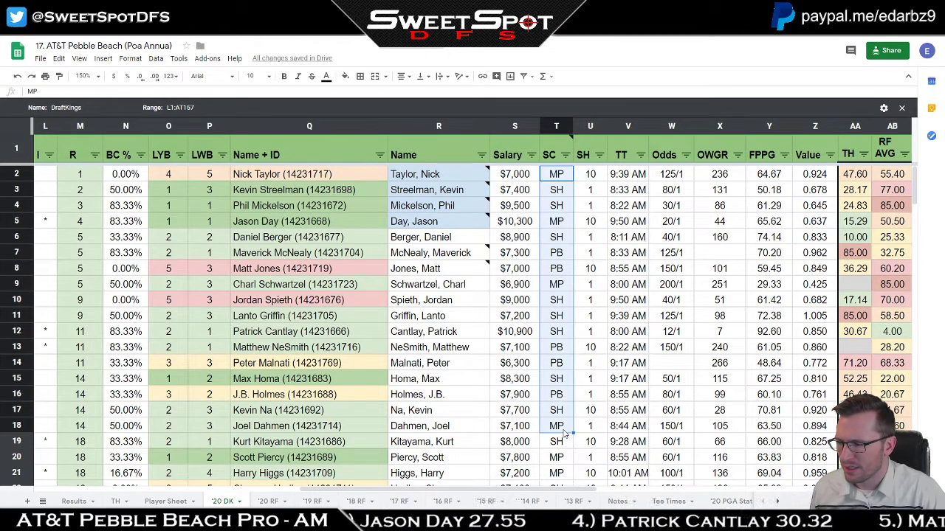
- Open the '19 DK sheet and examine the top finishers' Tee values through Matt Every, singling out the SH10 starters
click(777, 501)
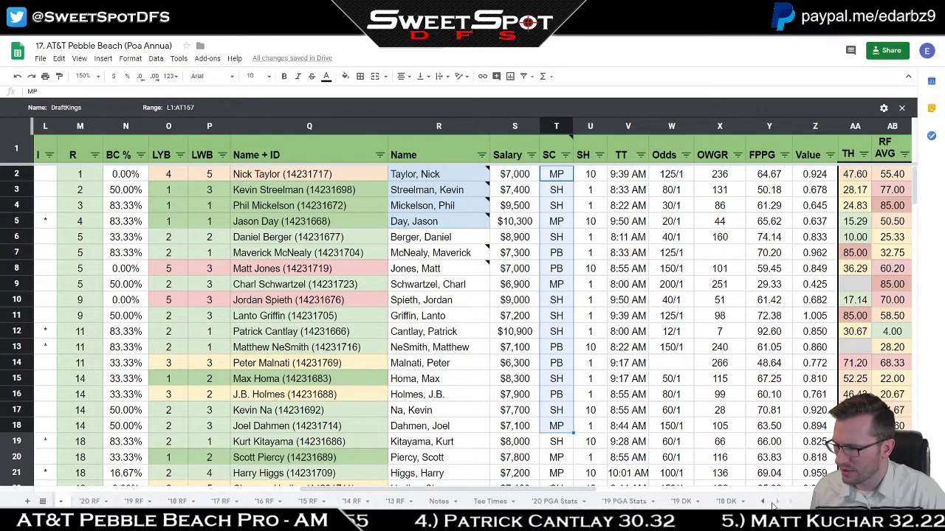
click(682, 502)
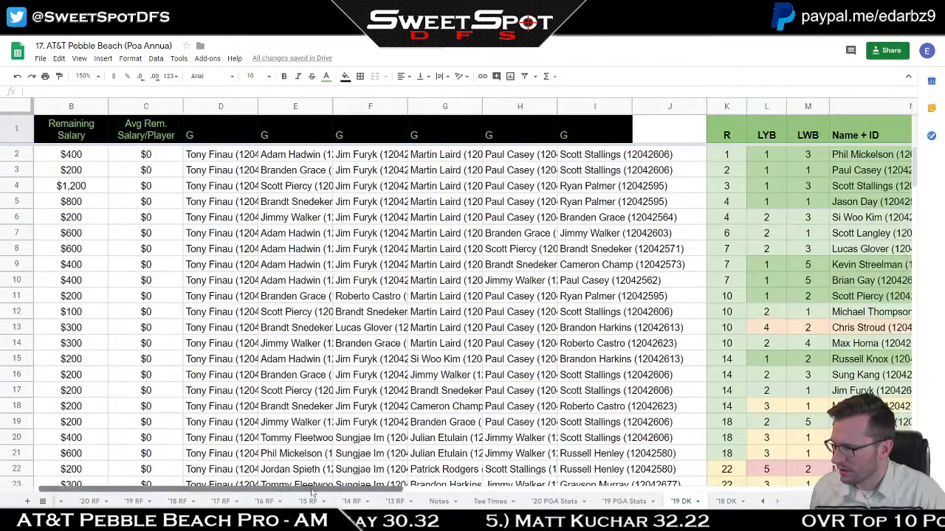
drag(291, 493, 589, 496)
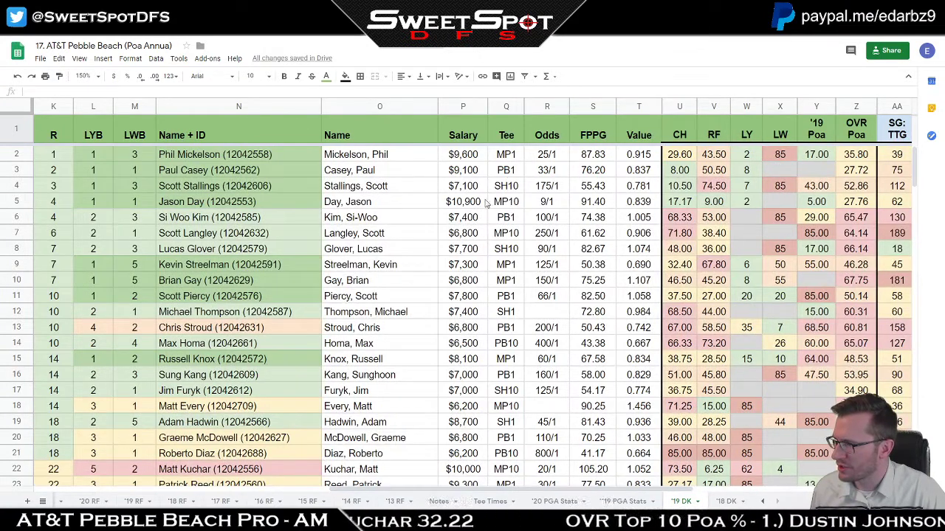
click(513, 189)
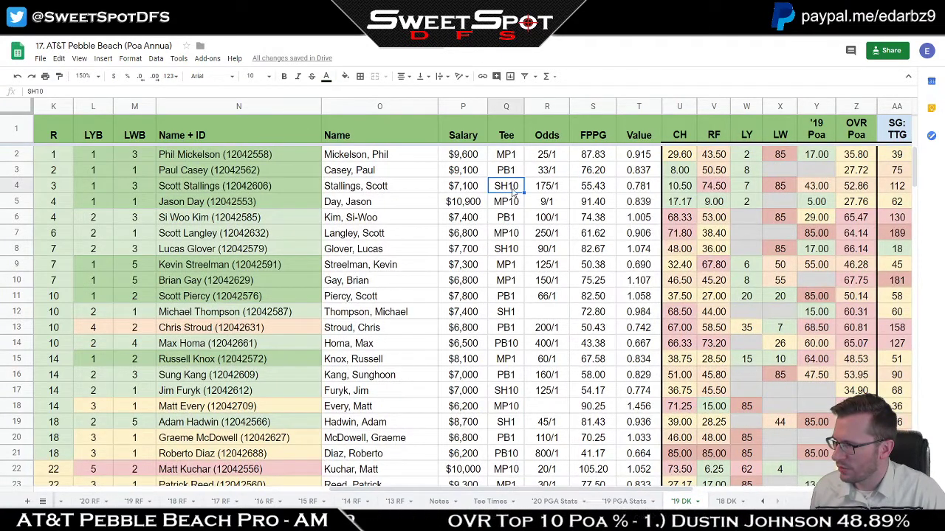
ctrl+click(509, 250)
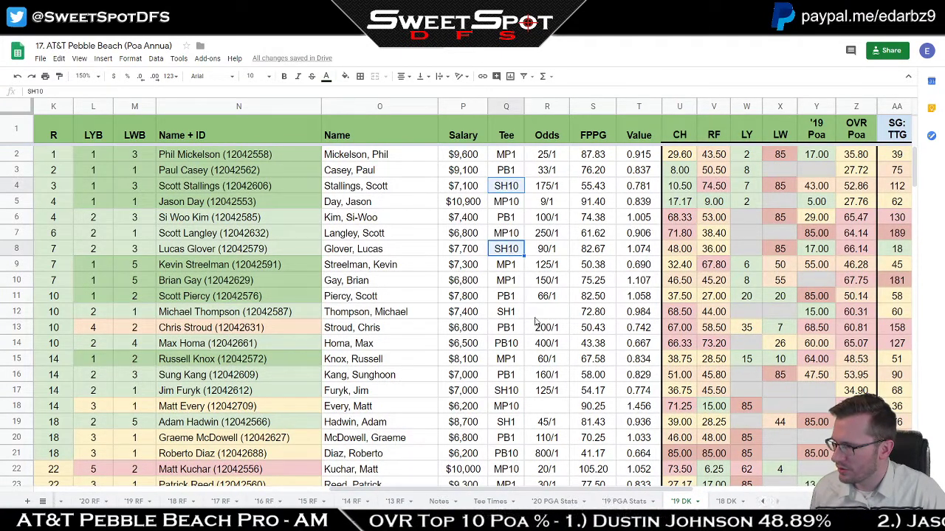
ctrl+click(508, 393)
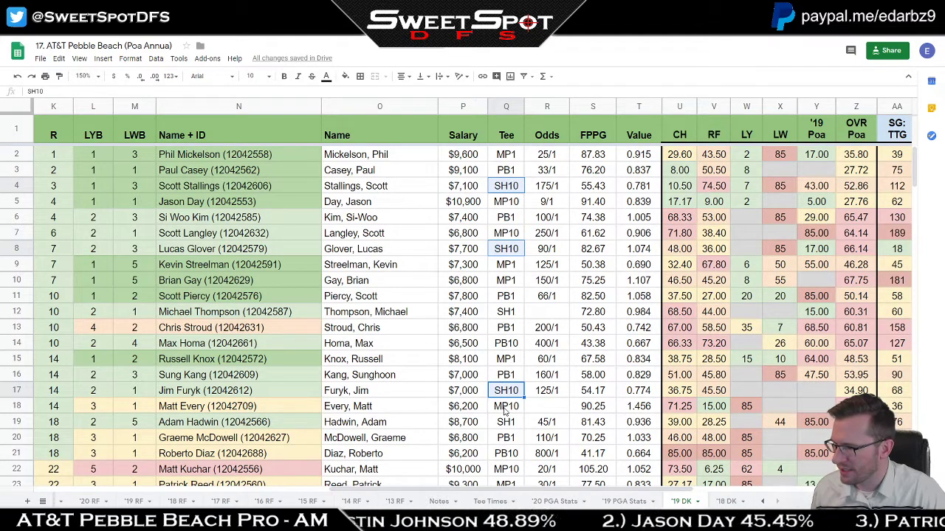
drag(505, 412, 507, 154)
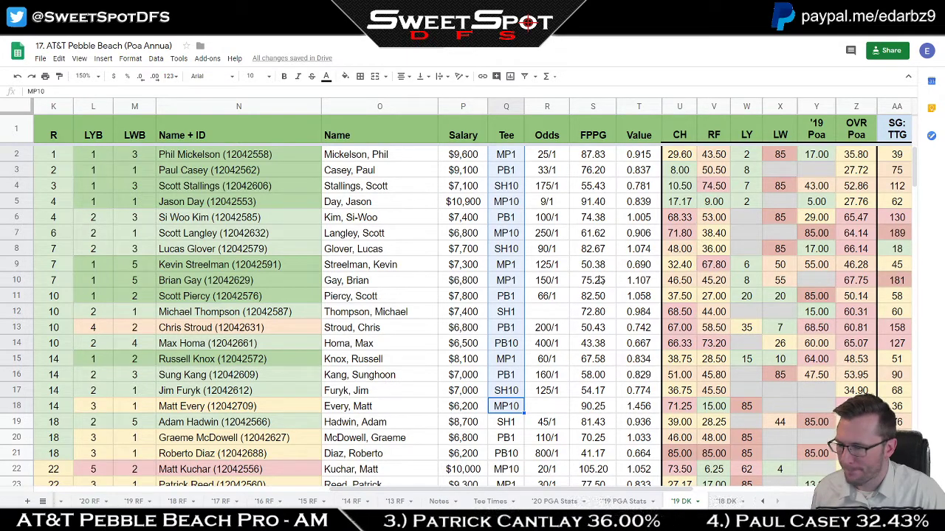
key(alt+Tab)
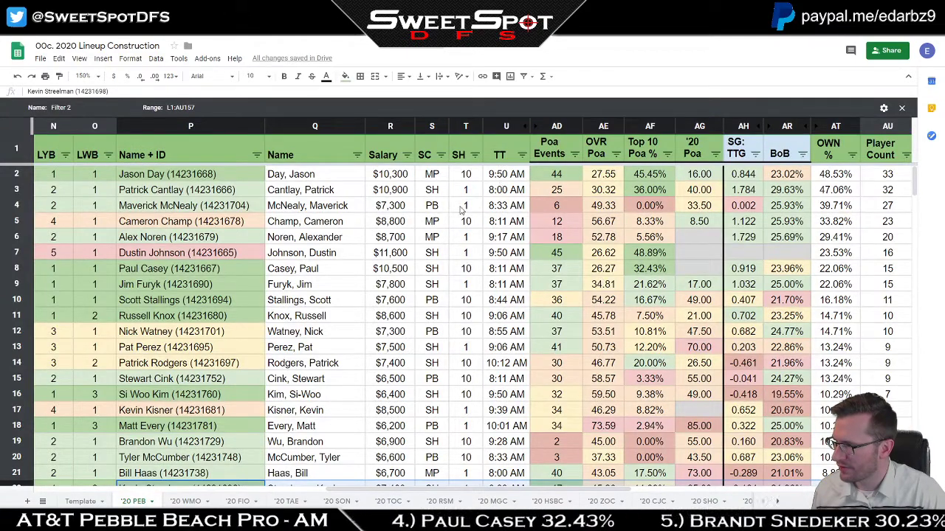
key(alt+Tab)
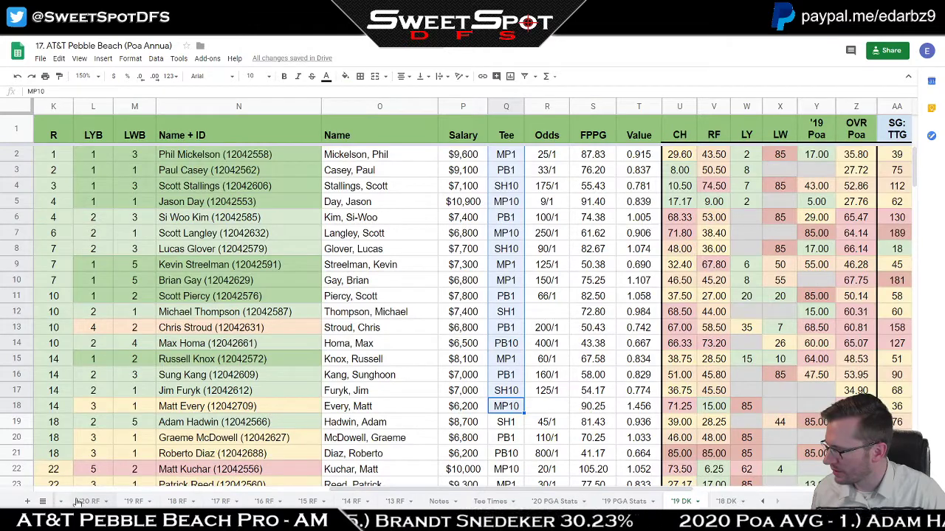
- Return to the '20 DK sheet and highlight each SH entry in the SC column from Kevin Streelman through Kevin Na
click(76, 501)
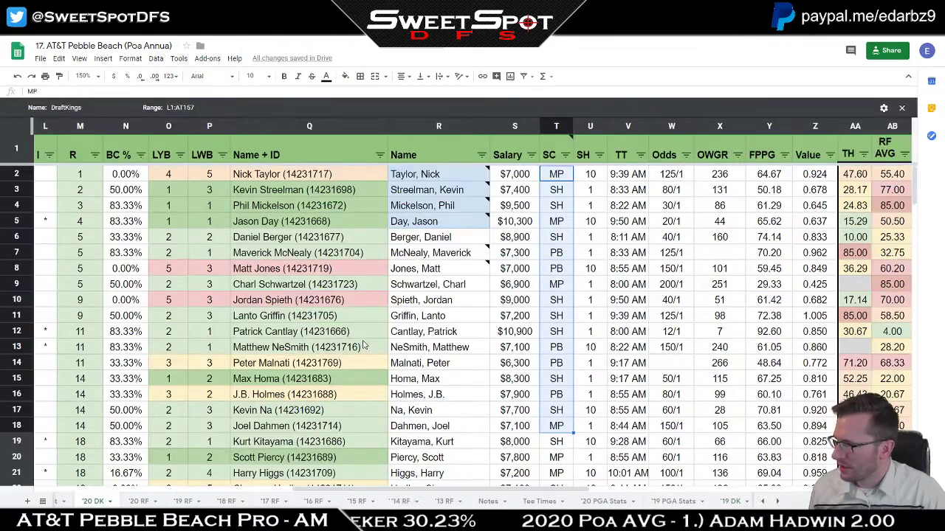
click(563, 190)
ctrl+click(563, 206)
ctrl+click(561, 236)
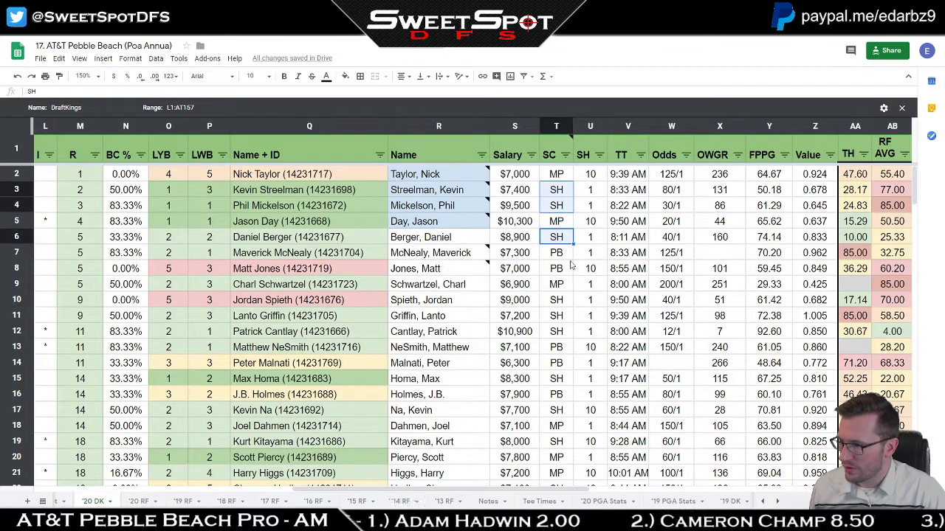
ctrl+click(563, 302)
ctrl+click(562, 318)
ctrl+click(560, 334)
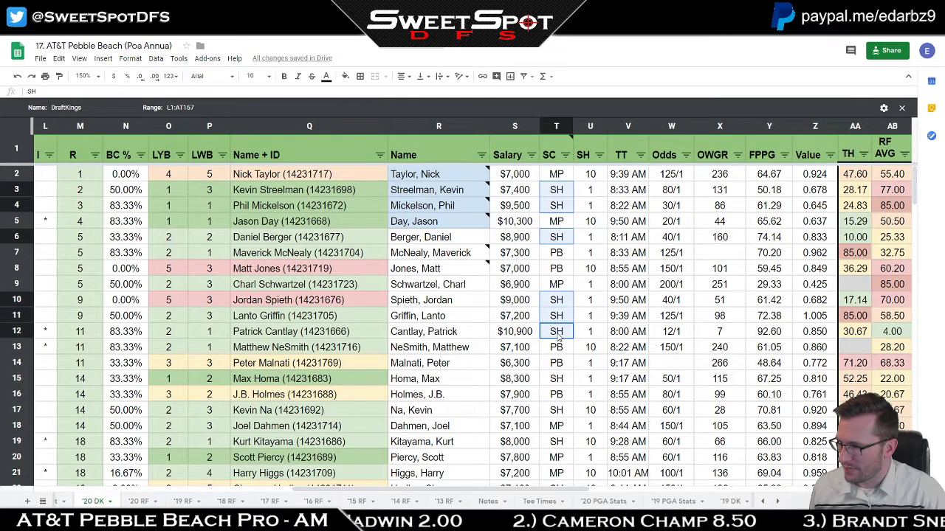
ctrl+click(561, 380)
ctrl+click(559, 411)
ctrl+click(562, 443)
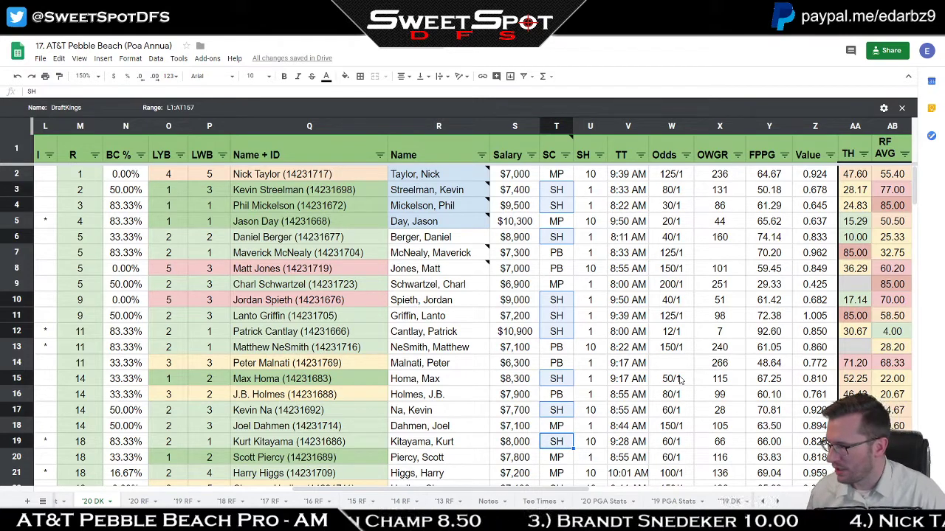
ctrl+click(558, 443)
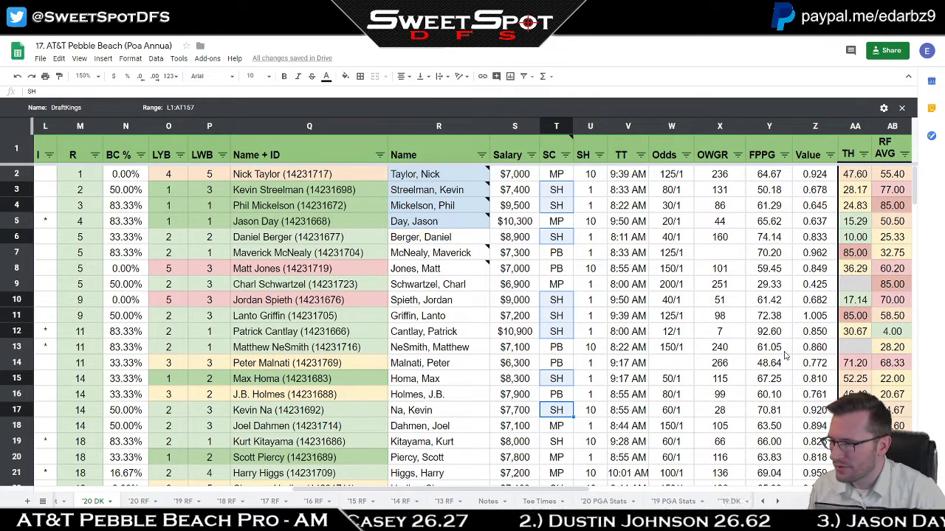
- Highlight the tee times of Maverick McNealy and Kevin Streelman, and select SC through TT for Streelman through Matt Jones
click(627, 254)
click(633, 191)
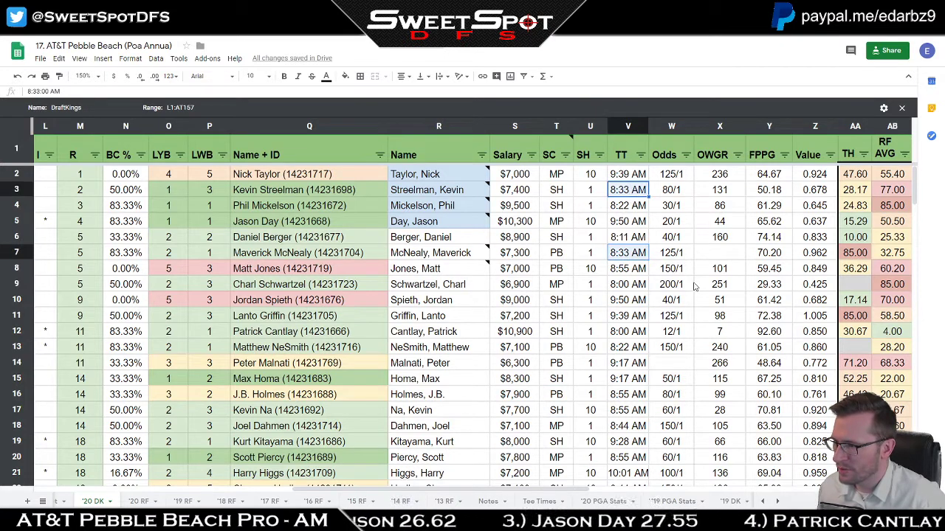
drag(558, 192, 555, 276)
key(shift+Right)
key(shift+Right)
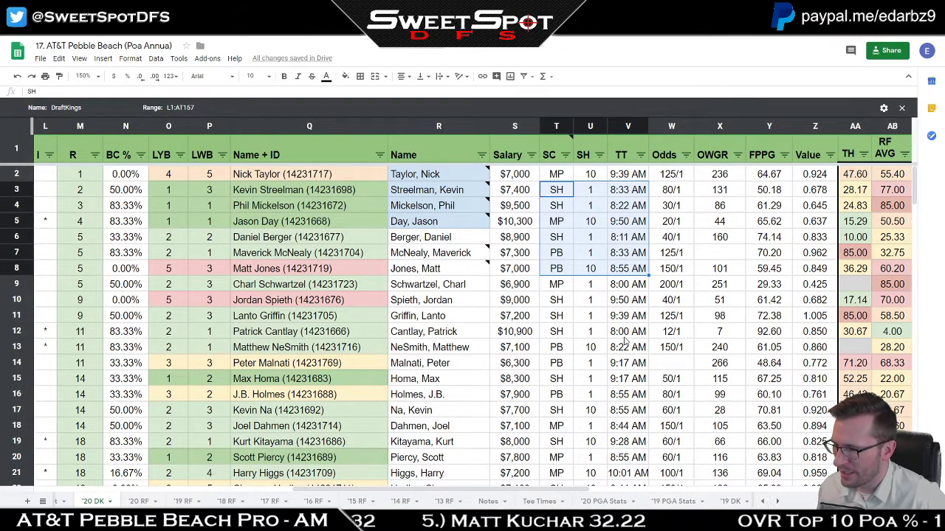
- Review the tee times of Nick Taylor through Patrick Cantlay, and highlight SC through TT for Taylor through Matthew NeSmith
click(721, 317)
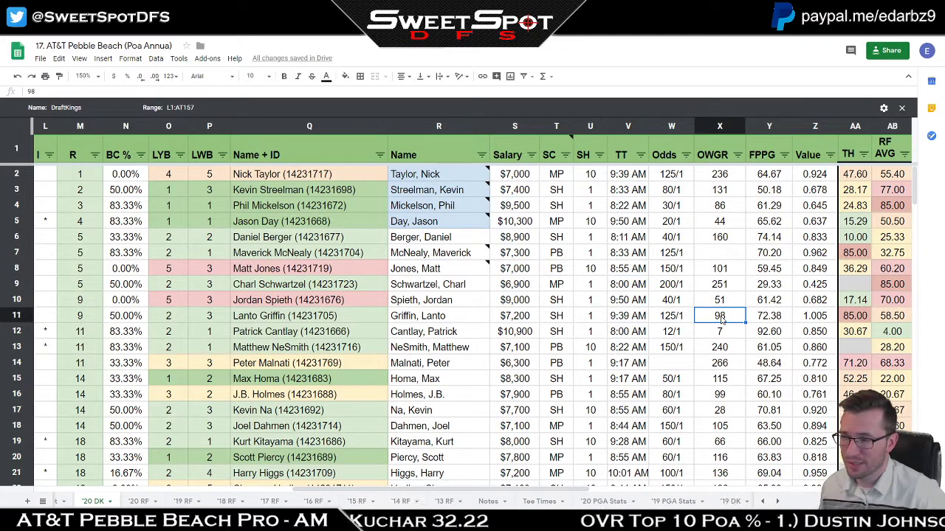
drag(628, 175, 627, 332)
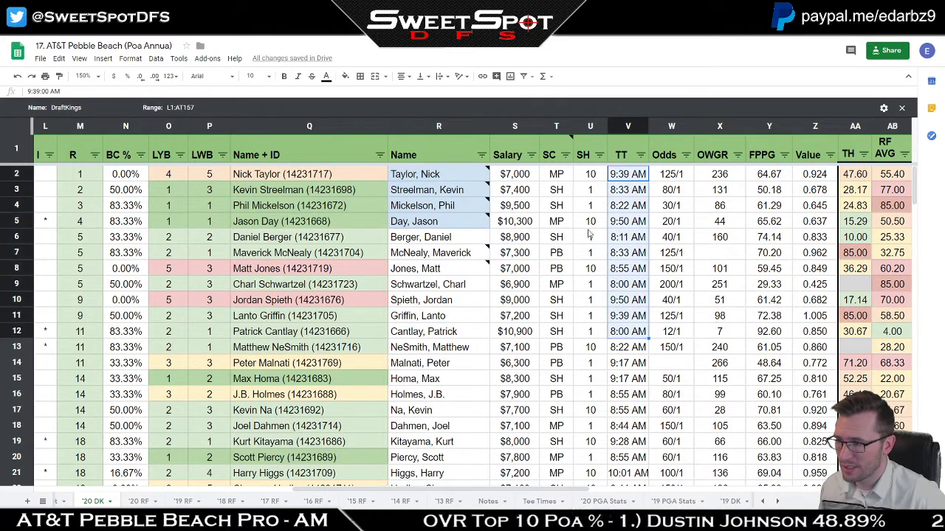
drag(556, 174, 590, 347)
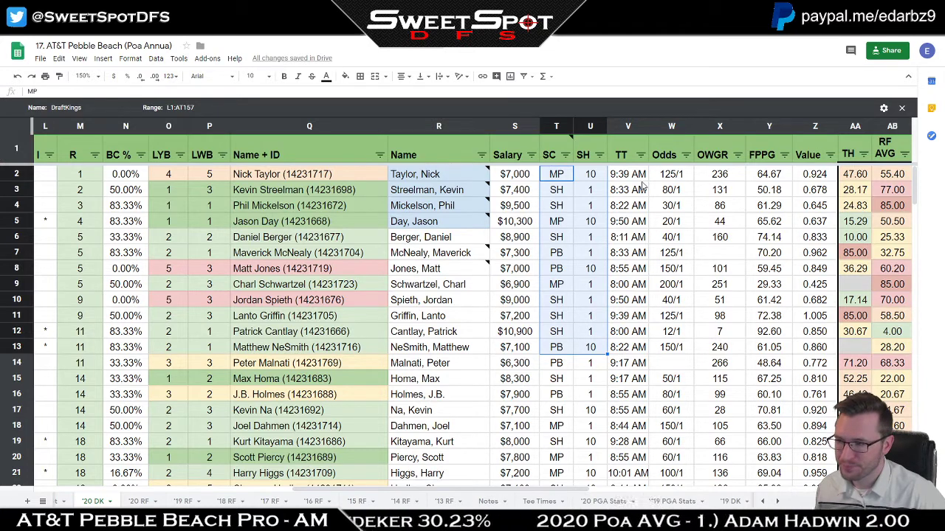
drag(628, 174, 587, 337)
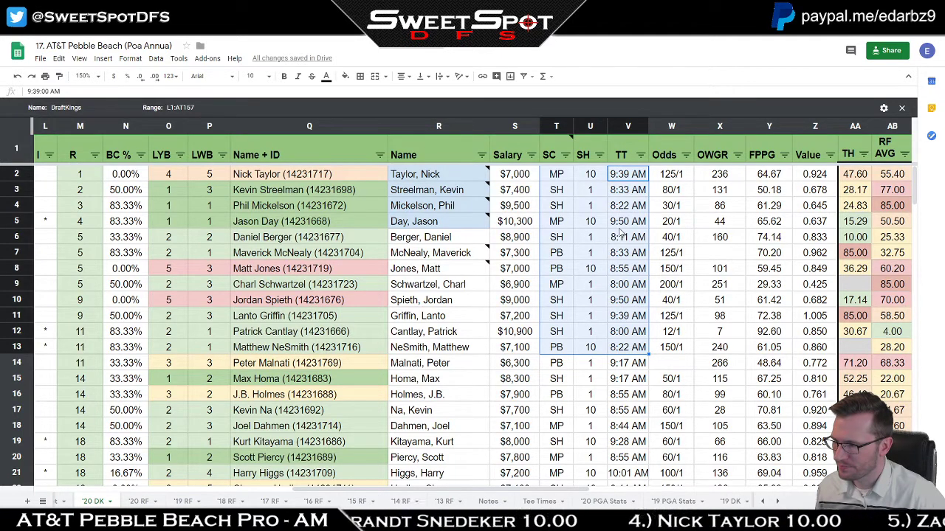
- Highlight SC through TT for Jason Day and Nick Taylor, and single out Day's odds
drag(627, 222, 560, 221)
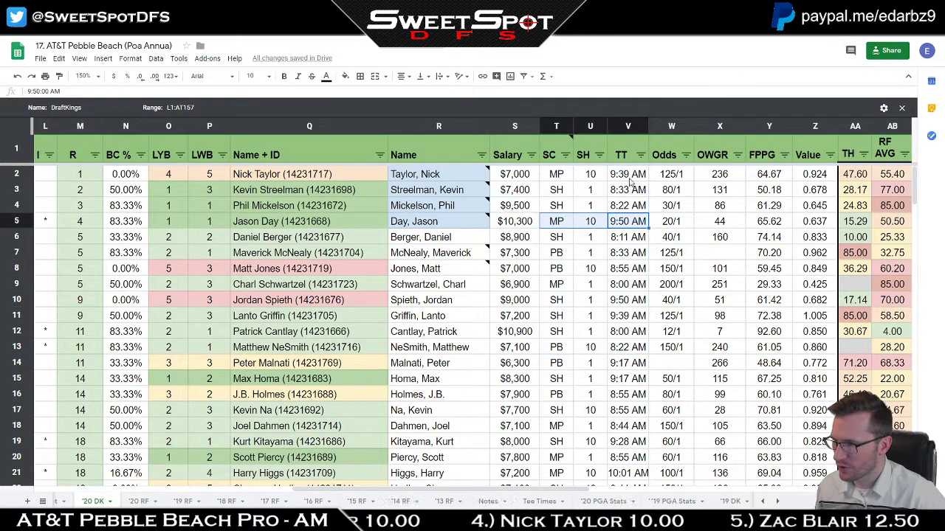
drag(627, 174, 570, 174)
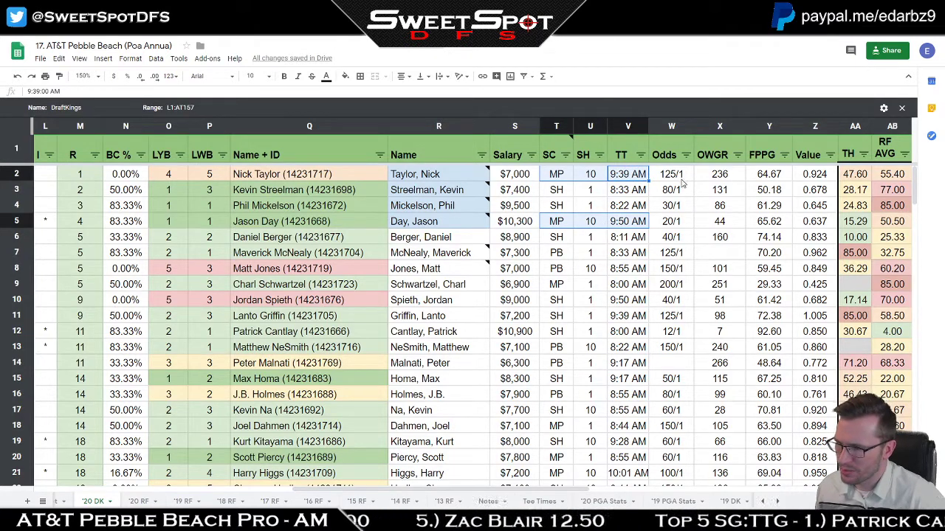
click(684, 225)
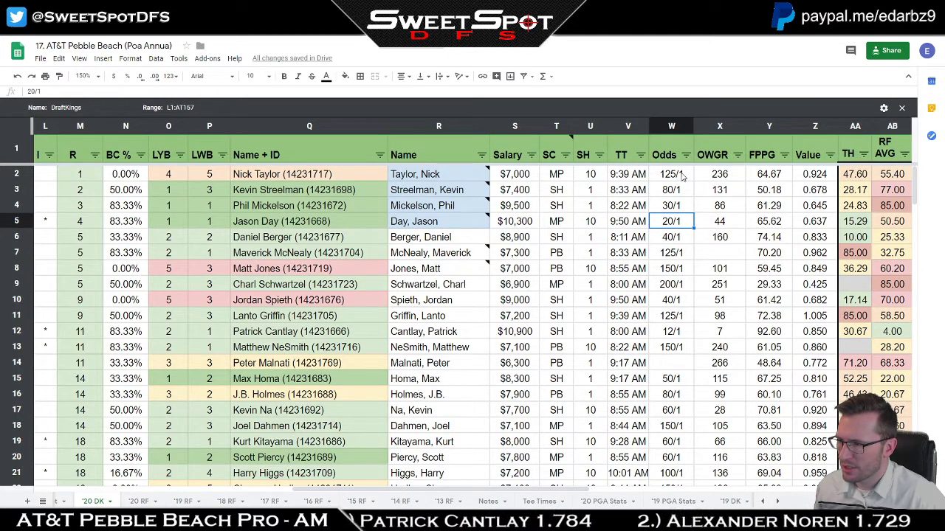
- Hide columns T through Z, covering SC through Value, on the '20 DK sheet
drag(815, 126, 551, 121)
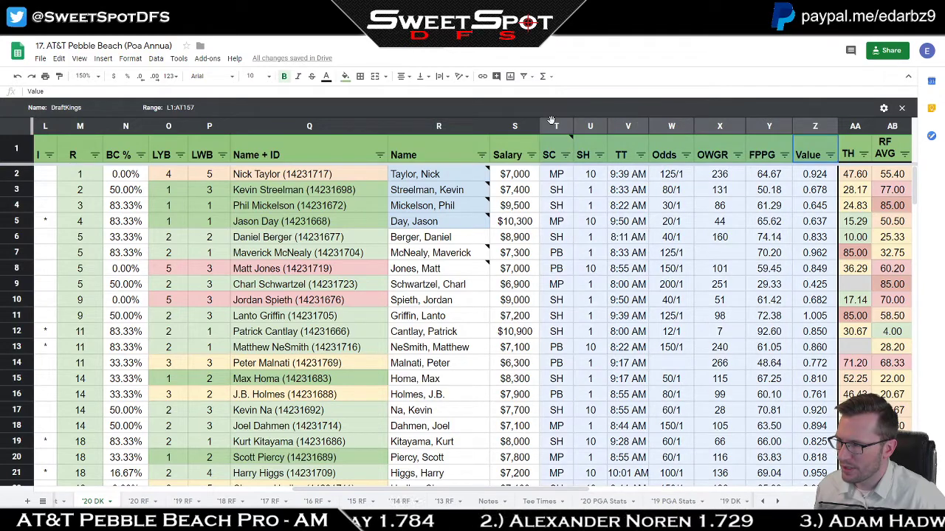
right_click(551, 120)
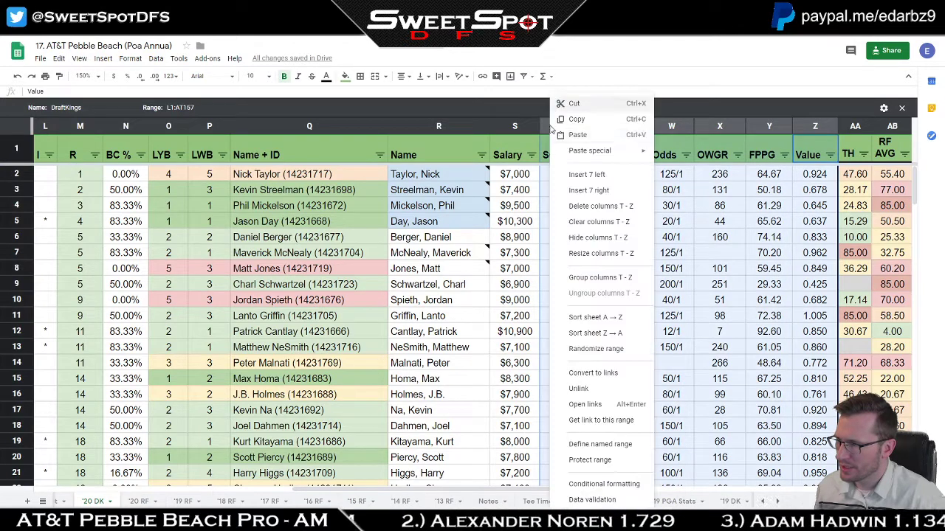
click(605, 240)
- Hide the LY and LW columns, AC through AD, on the '20 DK sheet
drag(506, 493, 553, 493)
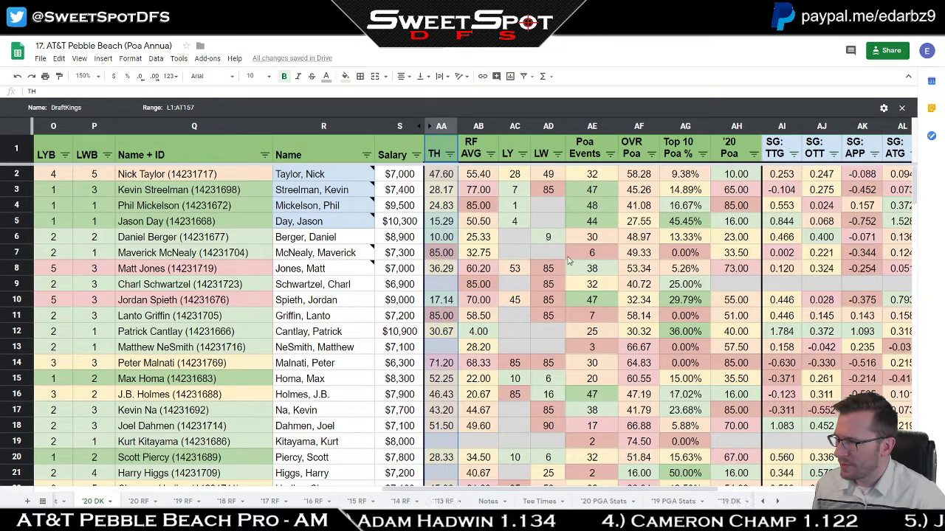
drag(489, 125, 549, 126)
right_click(552, 127)
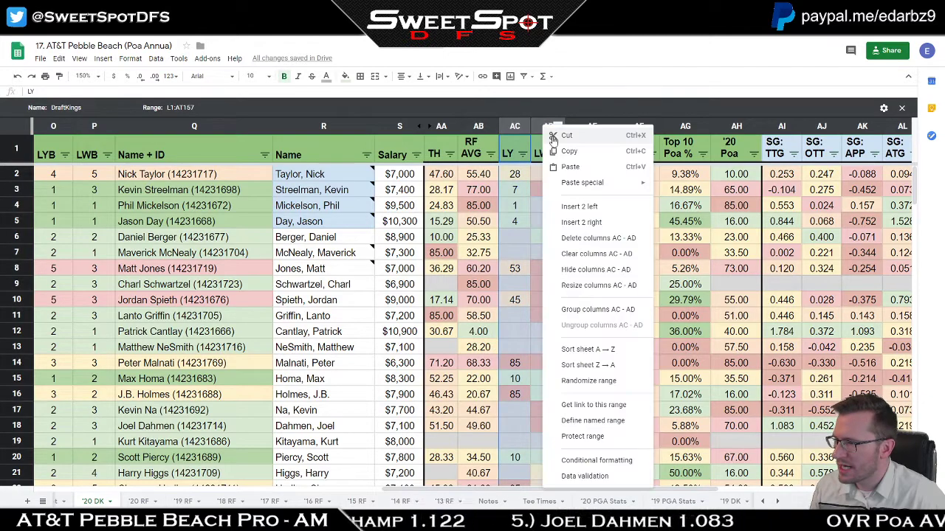
click(591, 270)
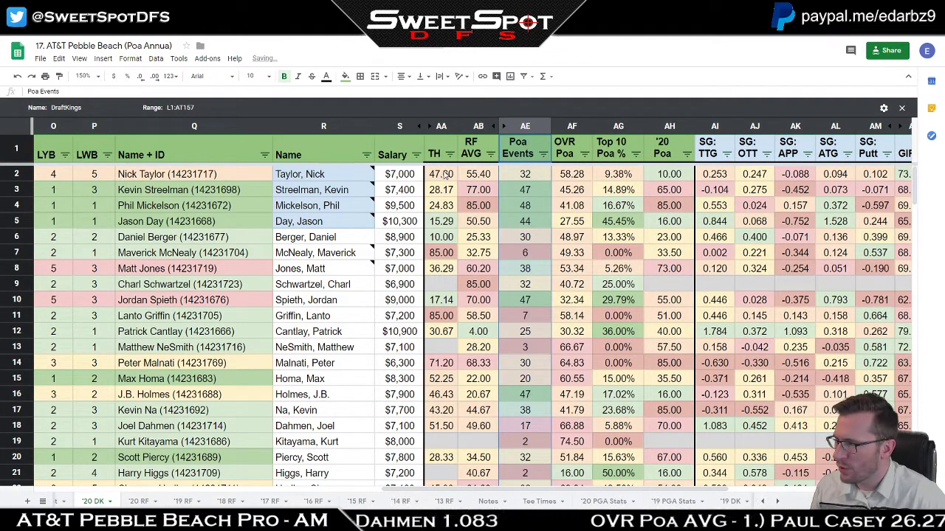
- Highlight the TH values of Nick Taylor through Max Homa and compare them with the BC % column
click(442, 175)
shift+click(437, 378)
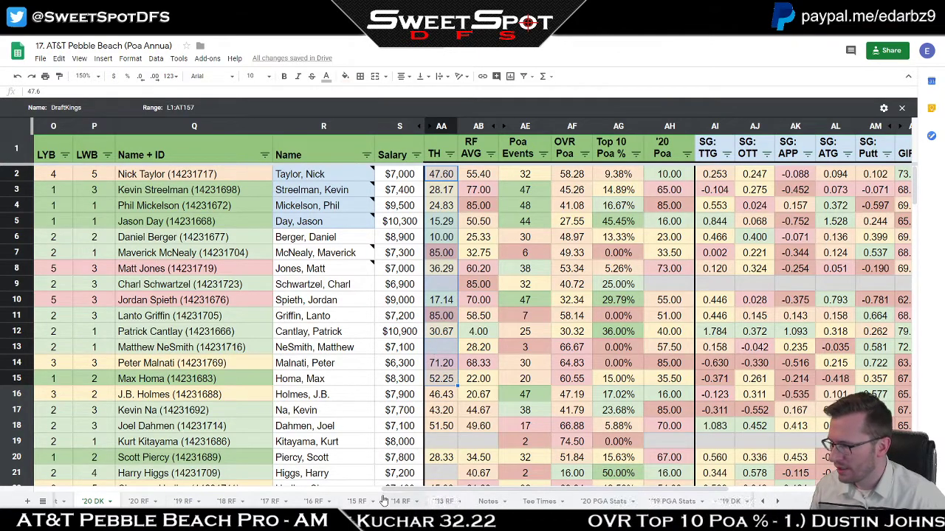
drag(397, 493, 364, 489)
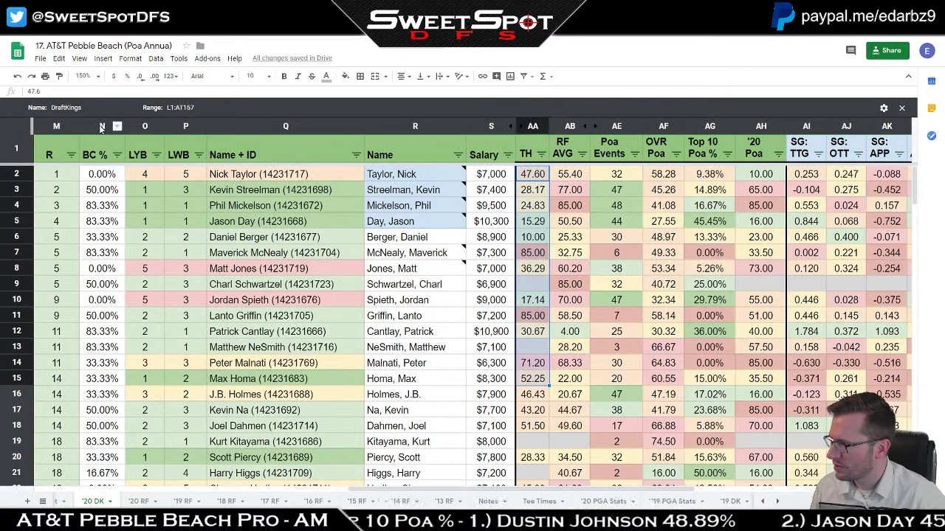
- Hide the BC %, LYB and LWB columns, N through P, on the '20 DK sheet
drag(102, 126, 186, 126)
right_click(190, 126)
click(229, 270)
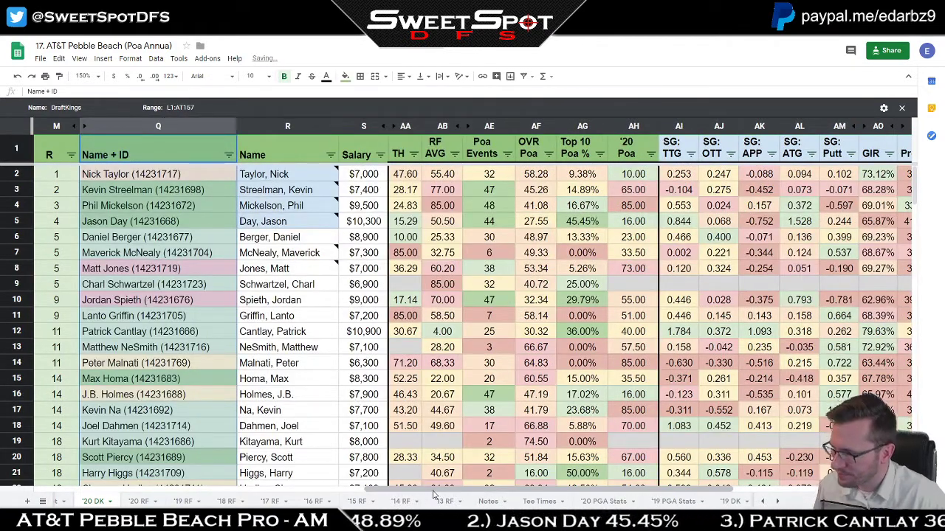
- Check the TH and Salary cells of Matthew NeSmith and Charl Schwartzel, and highlight TH from Nick Taylor through Peter Malnati
click(402, 351)
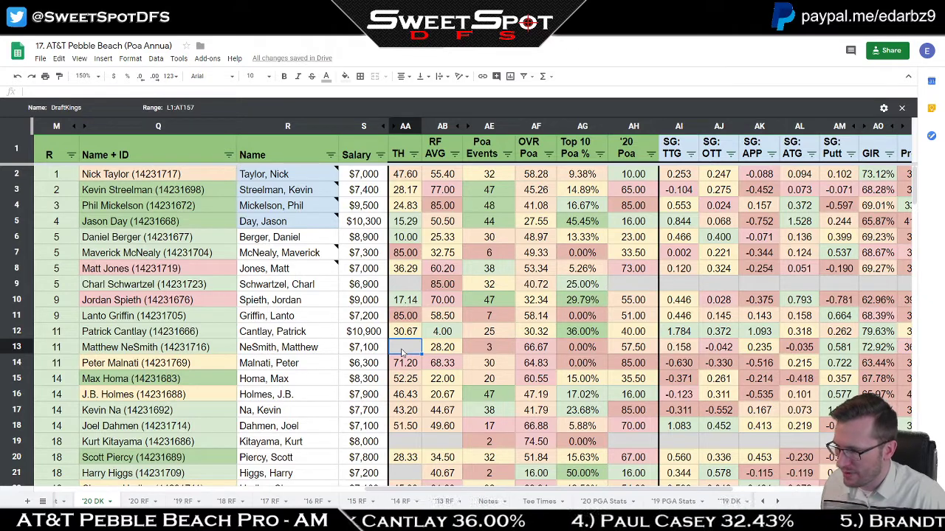
click(377, 348)
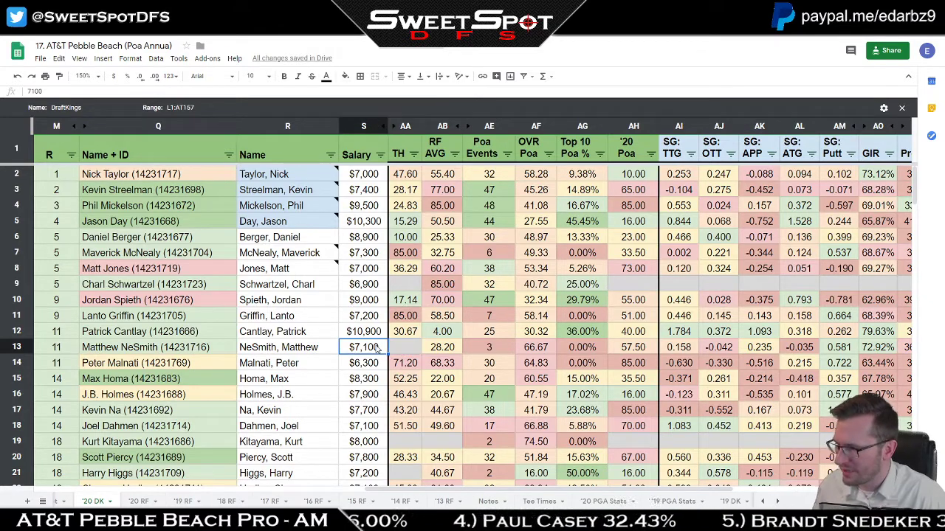
click(372, 284)
click(409, 287)
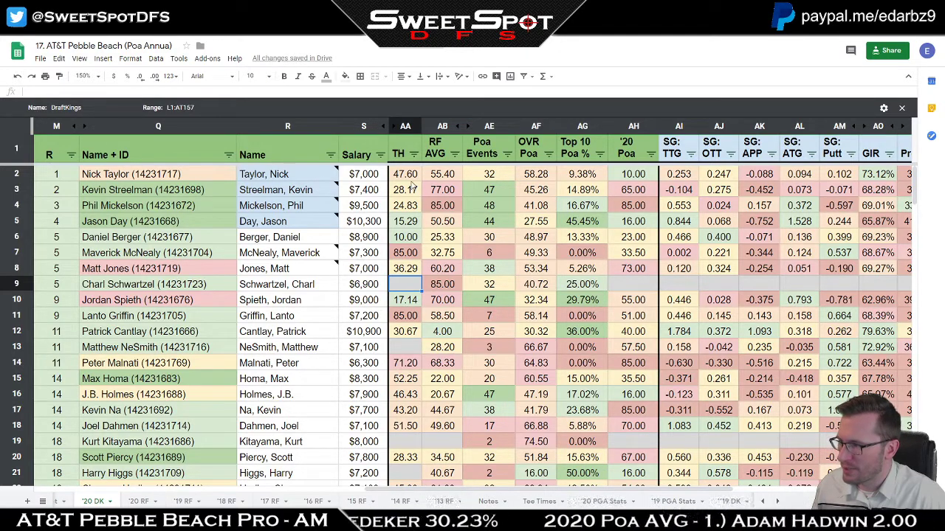
drag(410, 177, 413, 363)
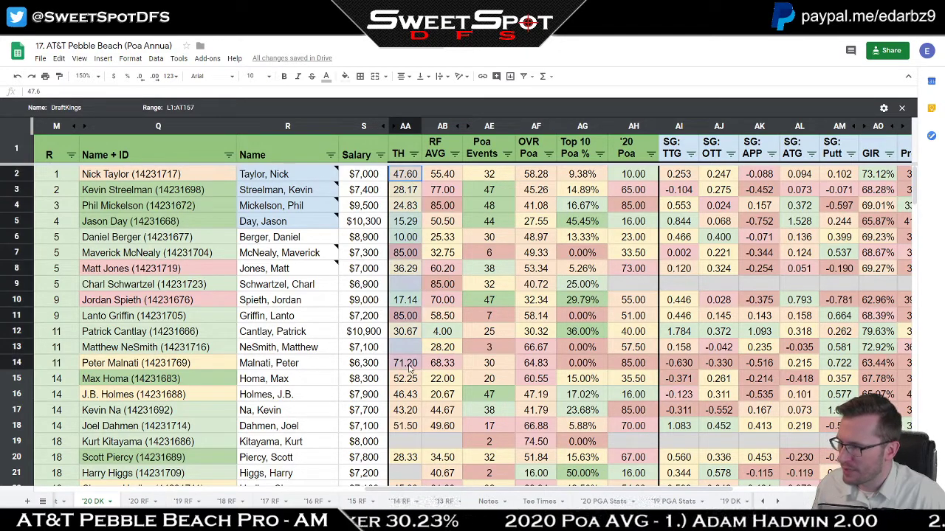
- Review the RF AVG values from Nick Taylor through Jordan Spieth, singling out Streelman and Mickelson, and check Spieth's Poa Events
click(451, 175)
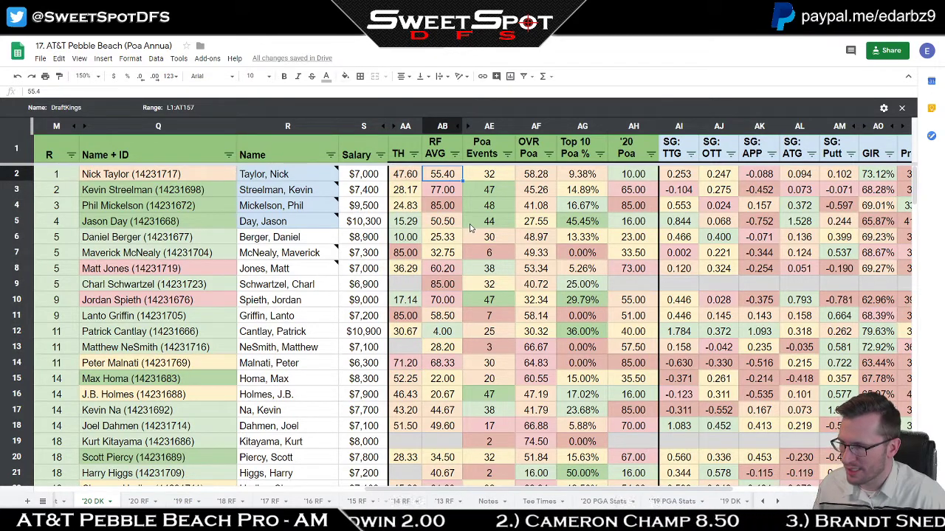
drag(449, 190, 446, 209)
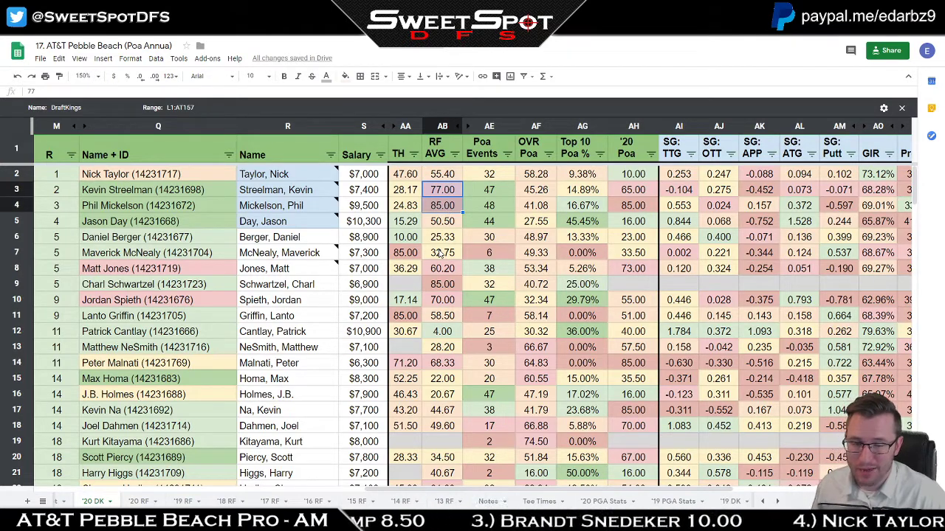
click(443, 209)
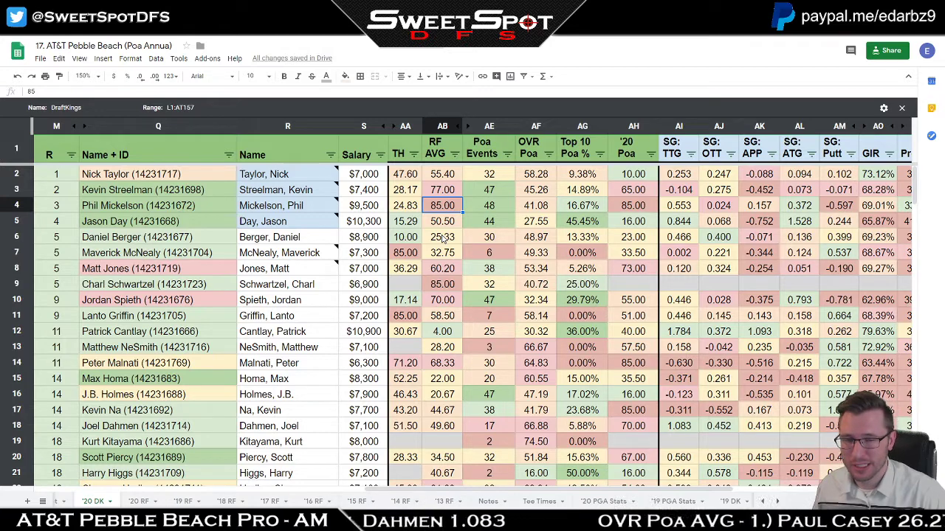
click(454, 191)
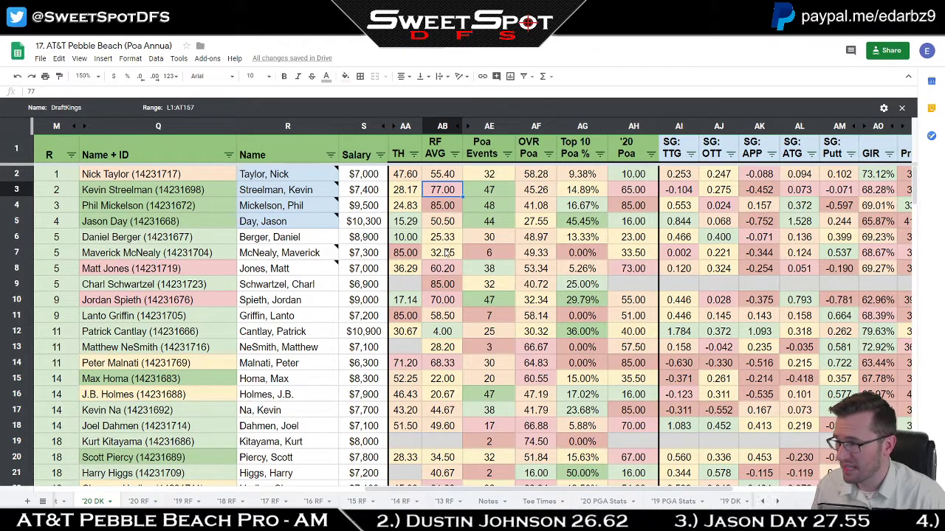
drag(446, 252, 445, 177)
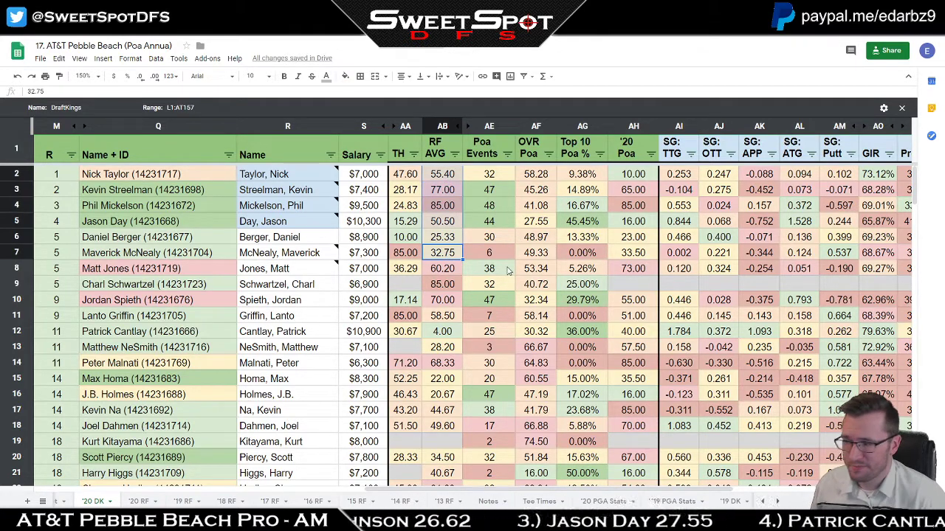
drag(445, 302, 444, 181)
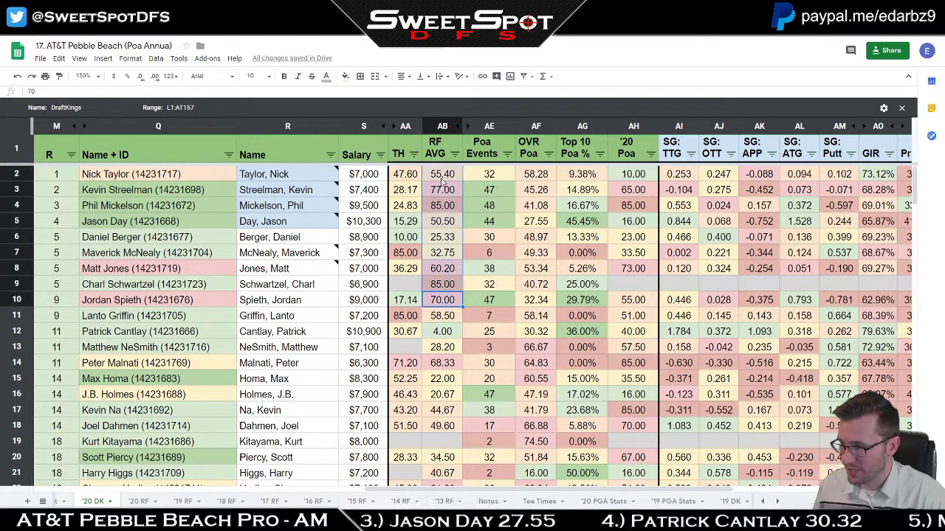
click(486, 303)
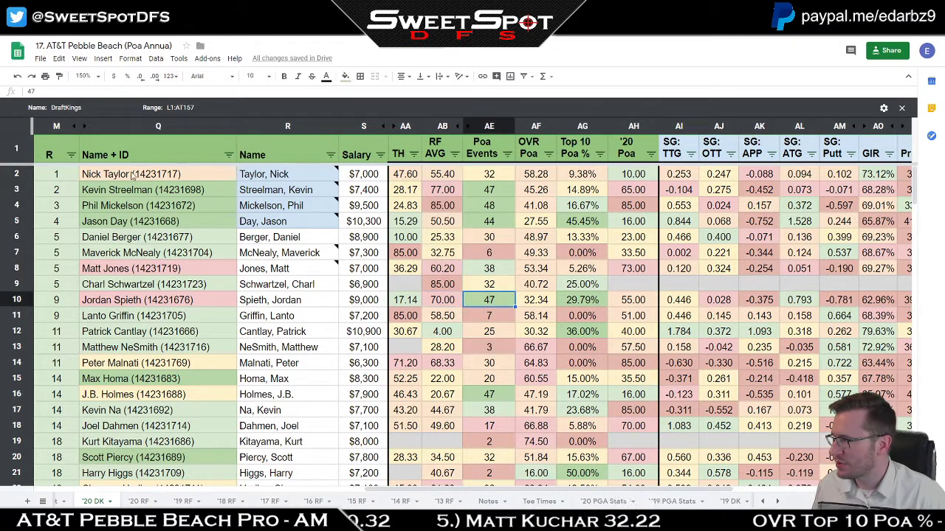
- Unhide columns N through P and highlight the LYB and LWB values of Matt Jones and Jordan Spieth
click(87, 126)
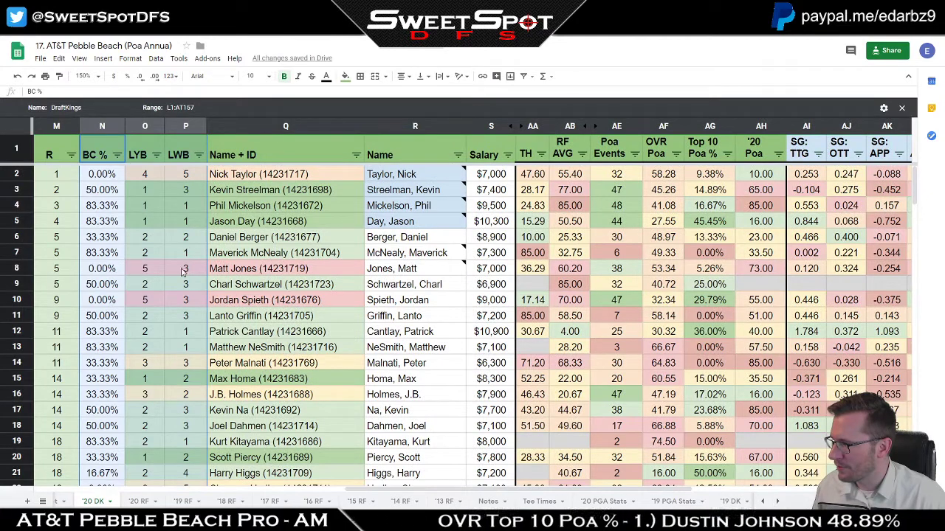
drag(145, 269, 186, 270)
drag(153, 304, 200, 304)
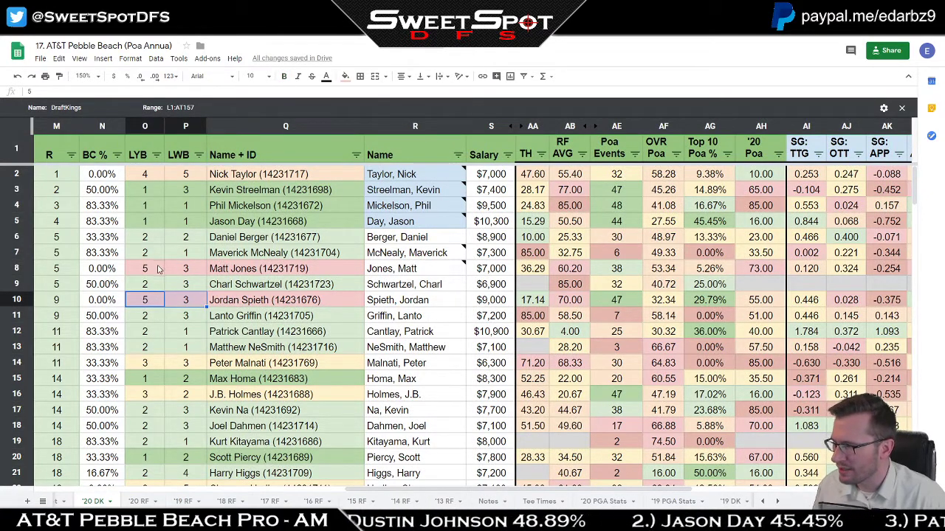
drag(160, 269, 199, 301)
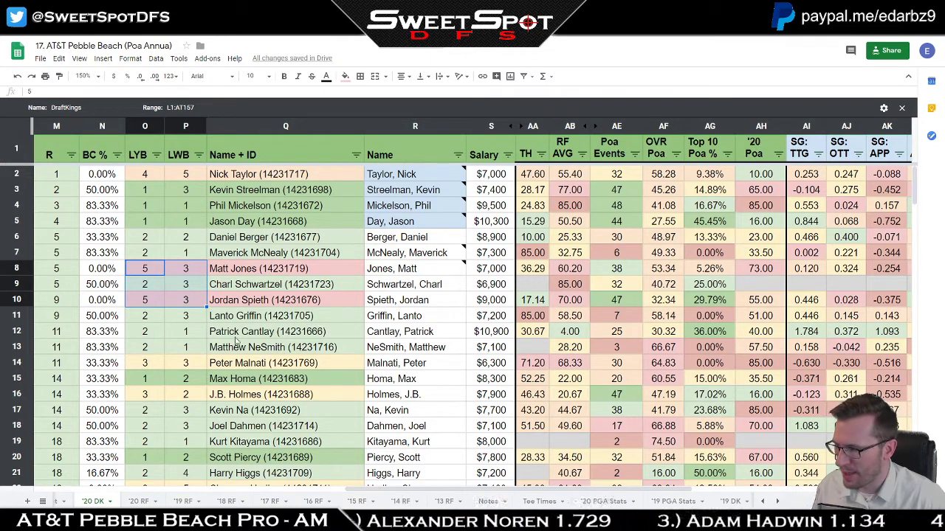
- Single out Jordan Spieth's Name + ID entry and check his salary
click(288, 301)
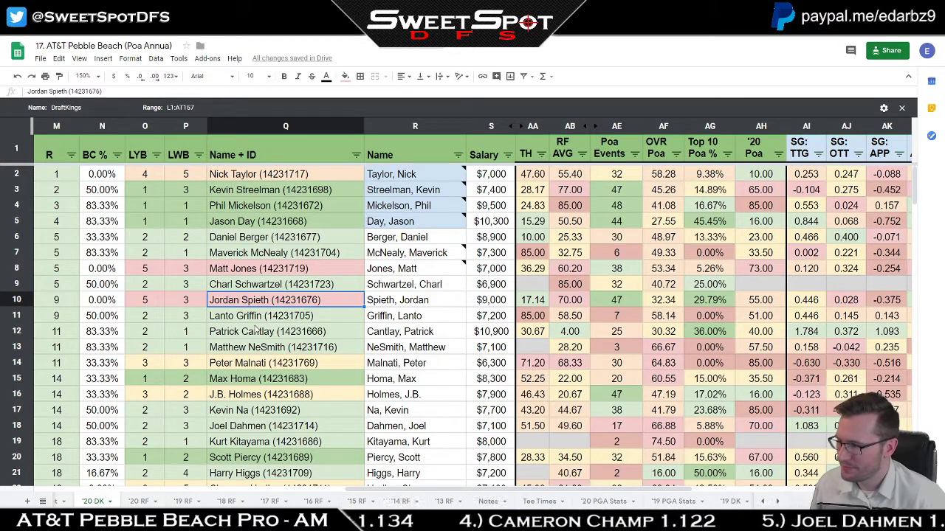
key(Right)
key(Right)
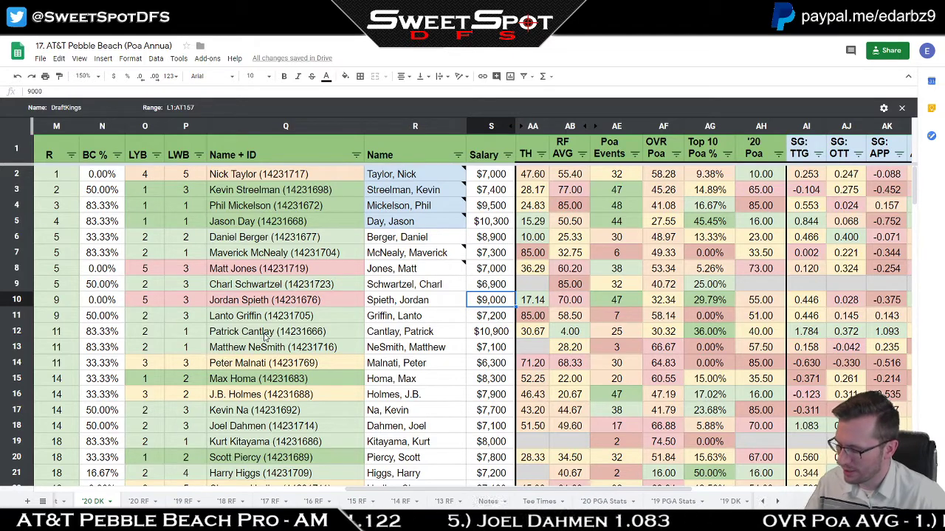
- Hide the TH and RF AVG columns, AA through AB, on the '20 DK sheet
click(530, 129)
drag(531, 129, 562, 127)
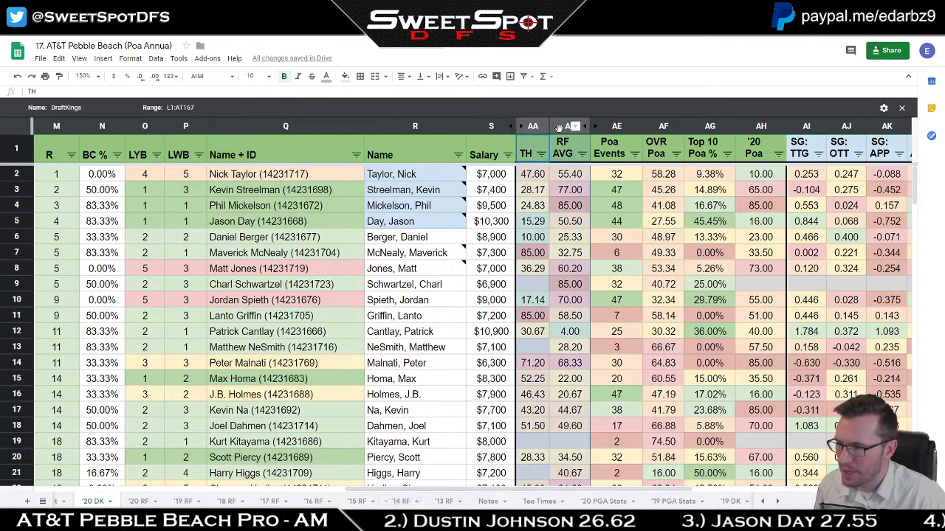
right_click(559, 128)
click(597, 274)
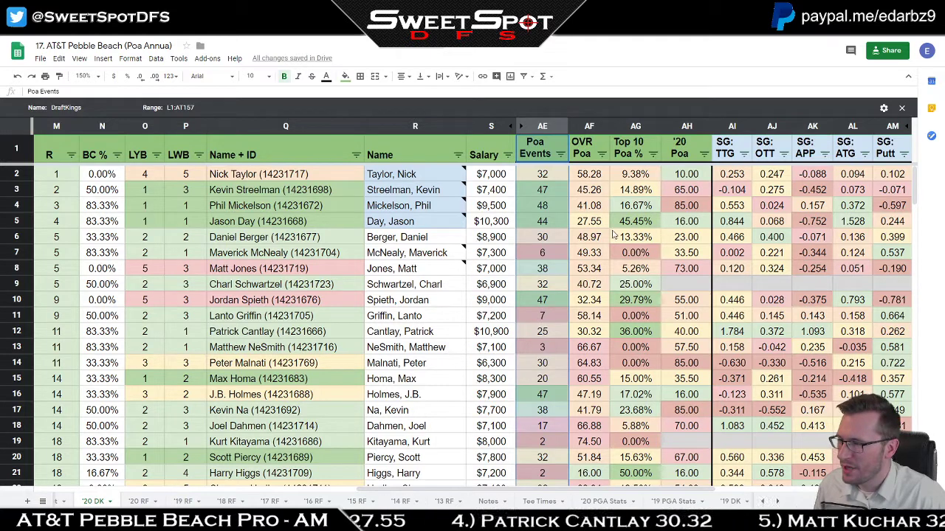
- Compare Nick Taylor's OVR Poa, Top 10 Poa % and '20 Poa values, and highlight OVR Poa from Taylor through Patrick Cantlay
click(597, 253)
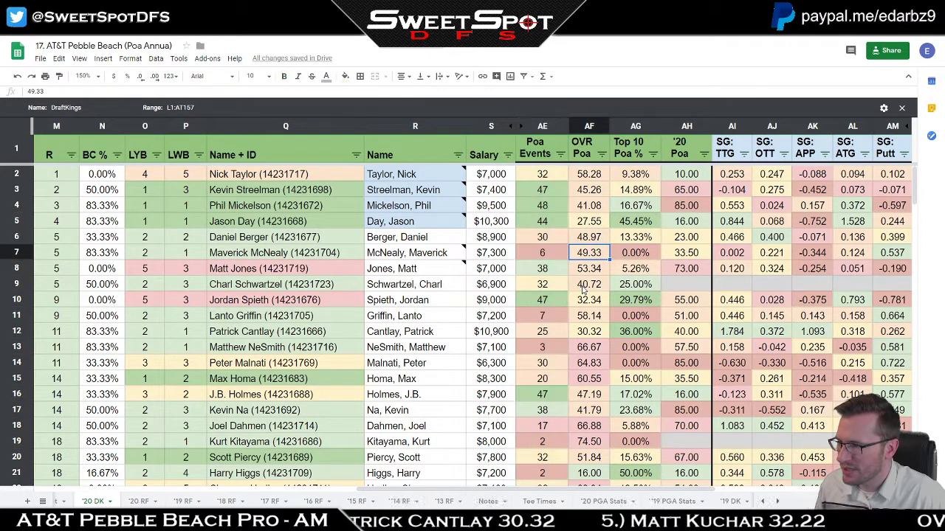
click(636, 175)
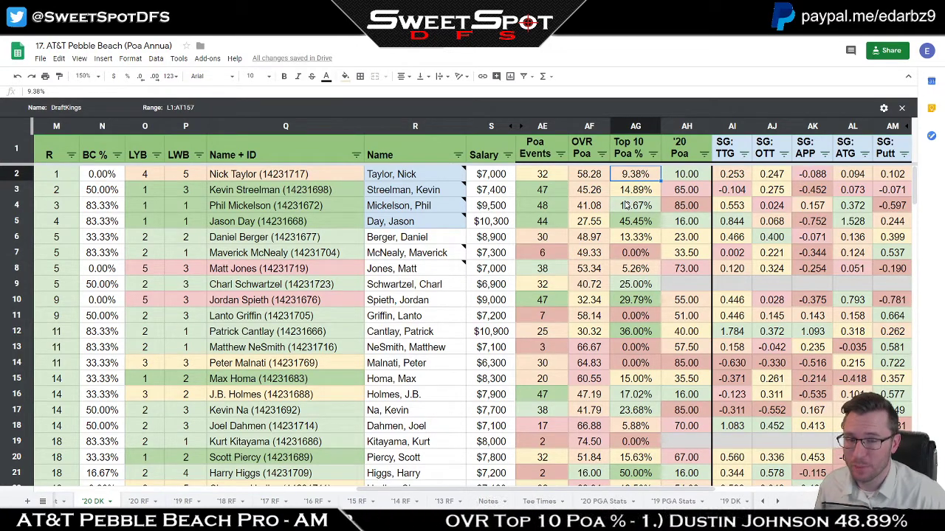
key(Right)
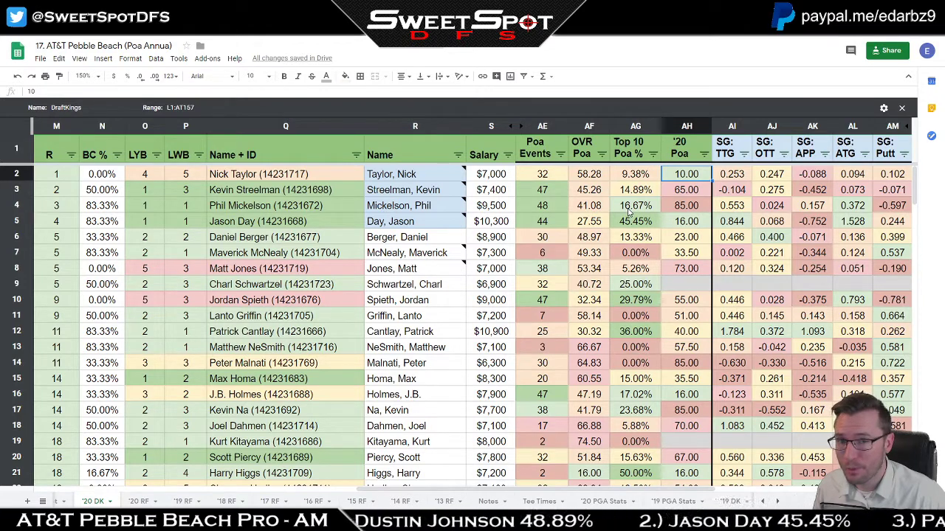
click(591, 174)
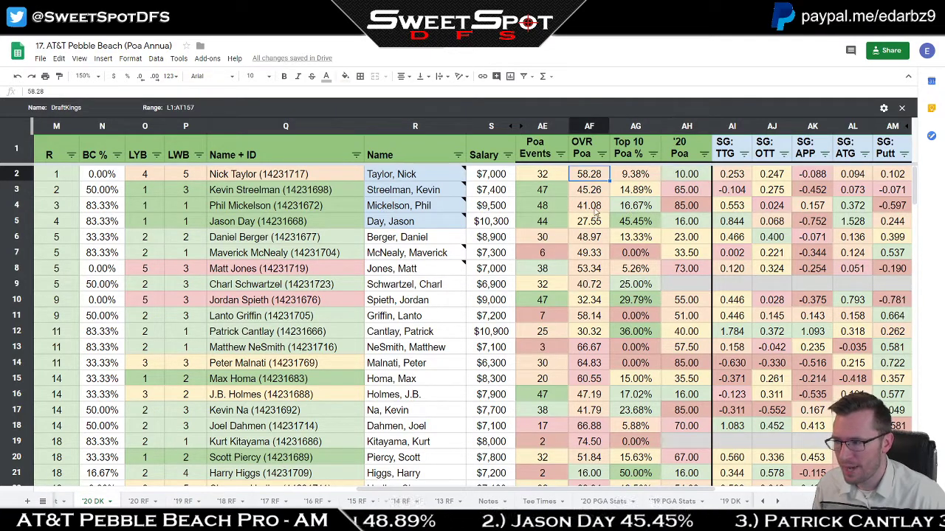
drag(591, 333, 591, 180)
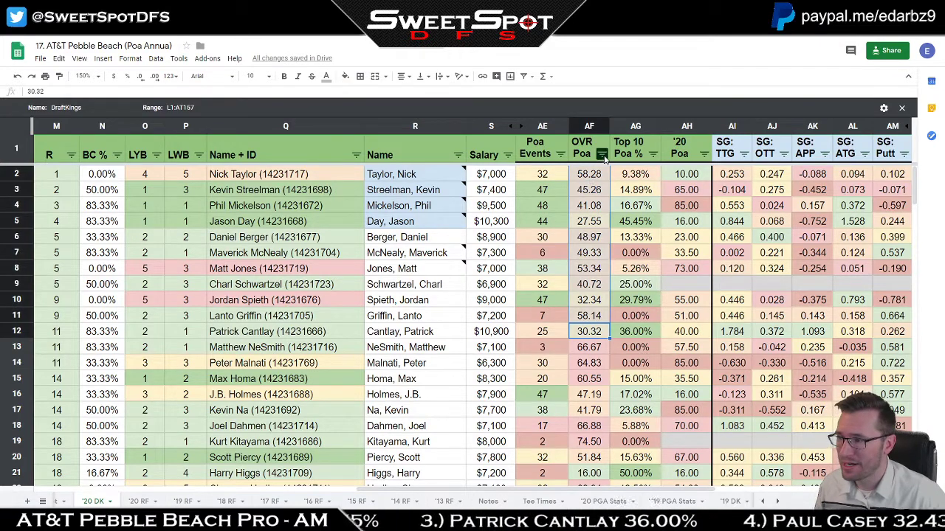
- Sort the sheet by OVR Poa in ascending order and highlight the R values from Harry Higgs through Kevin Na
click(602, 154)
click(525, 173)
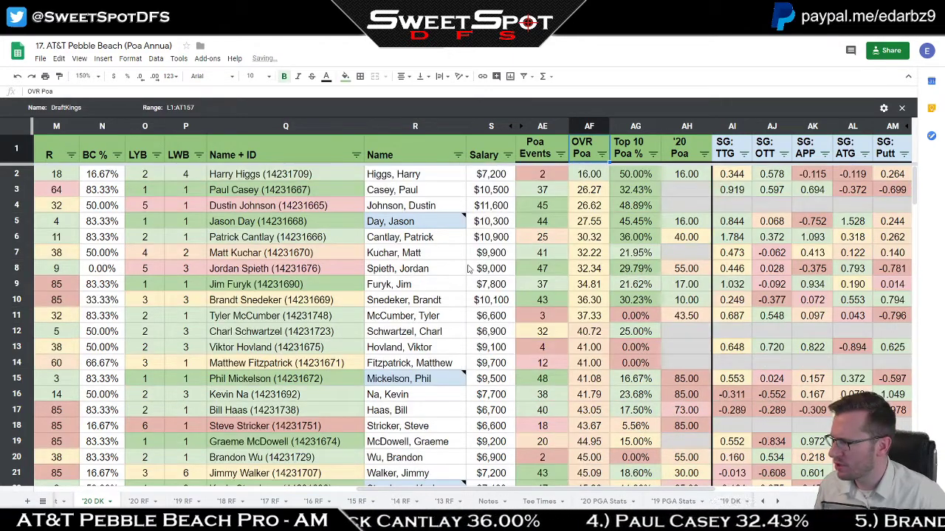
drag(69, 182, 52, 399)
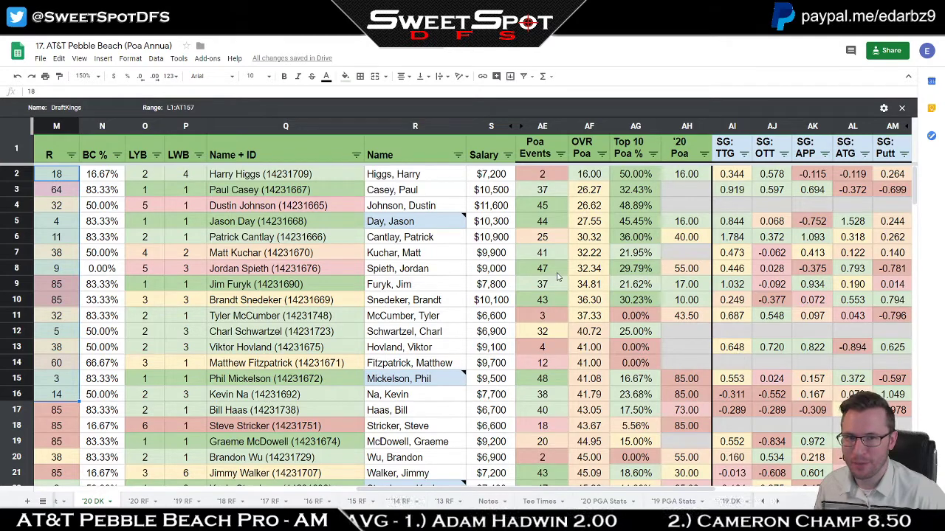
- Unhide columns T through AD and highlight R through SC for Higgs, Day, Cantlay, Spieth, Schwartzel, Mickelson and Na
click(523, 126)
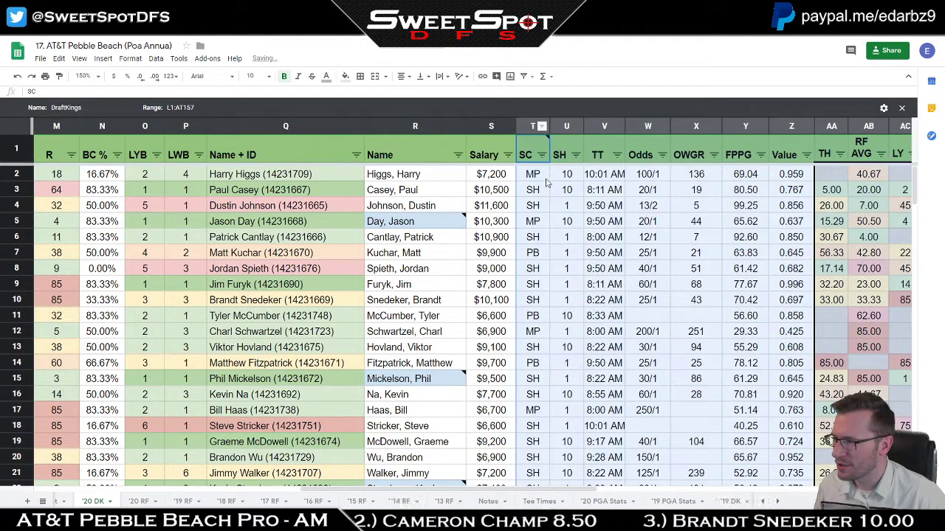
drag(54, 177, 533, 175)
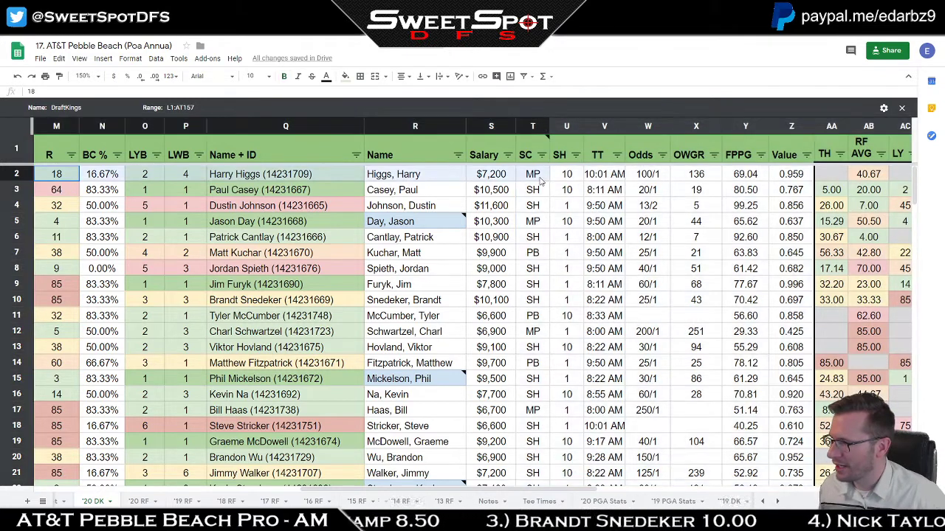
drag(55, 222, 533, 222)
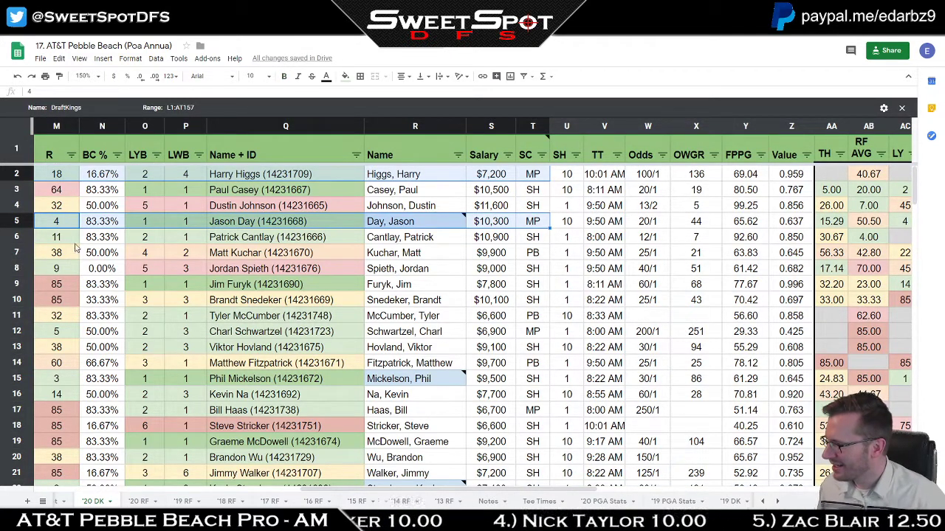
drag(65, 237, 56, 268)
drag(56, 336, 533, 332)
drag(68, 379, 544, 384)
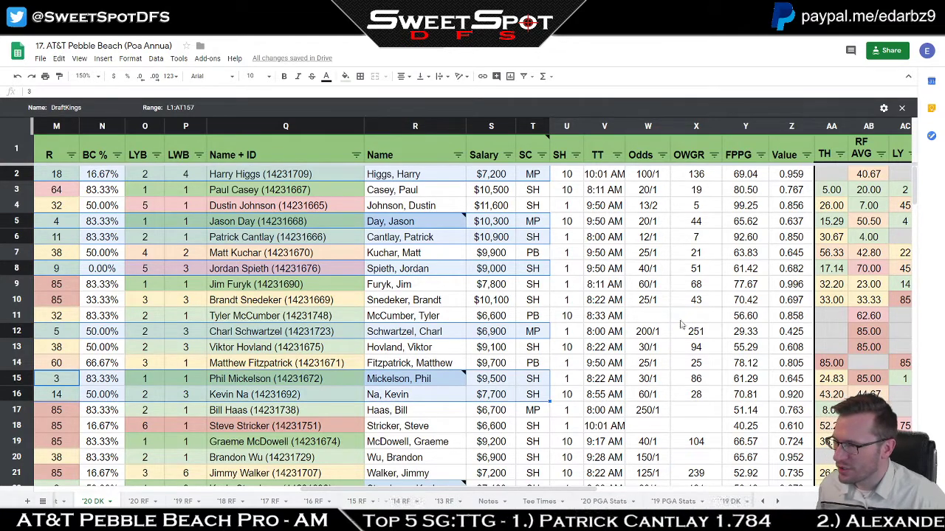
click(720, 303)
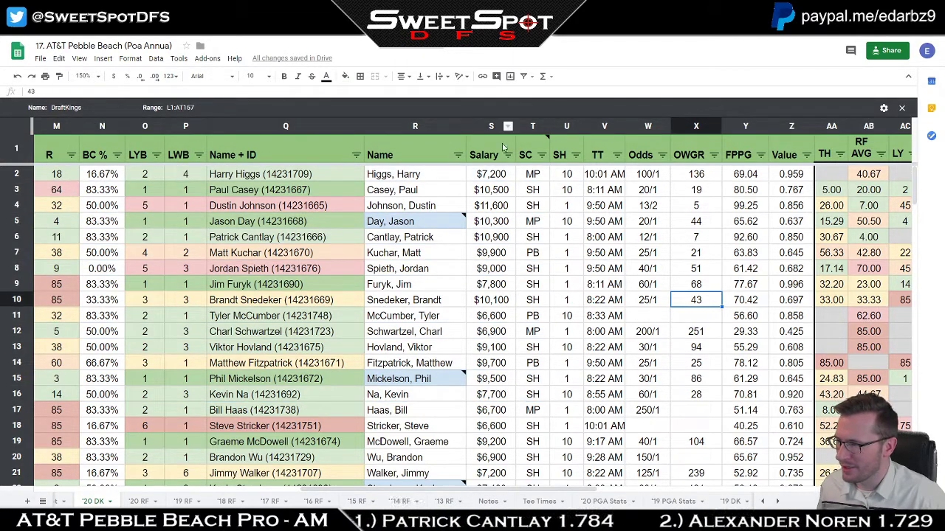
- Hide columns T through Z and AA through AD on the '20 DK sheet
drag(532, 126, 805, 140)
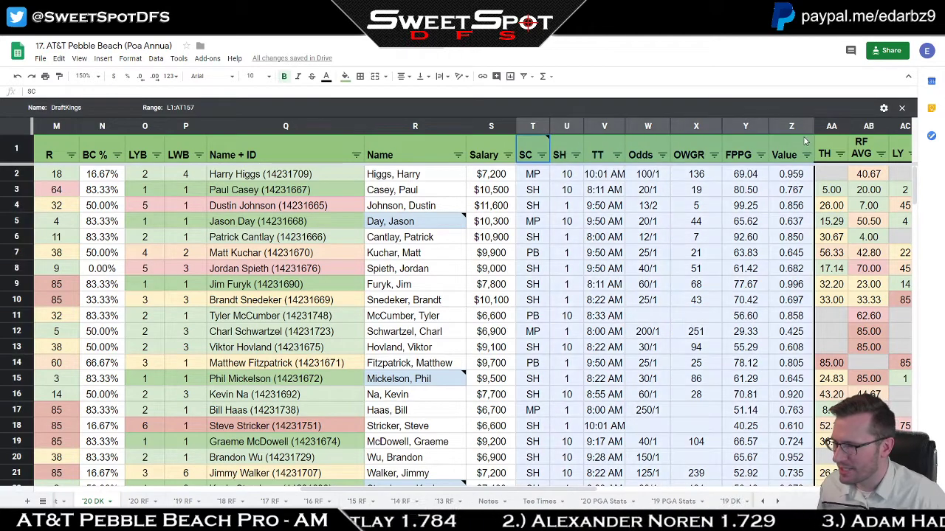
right_click(792, 129)
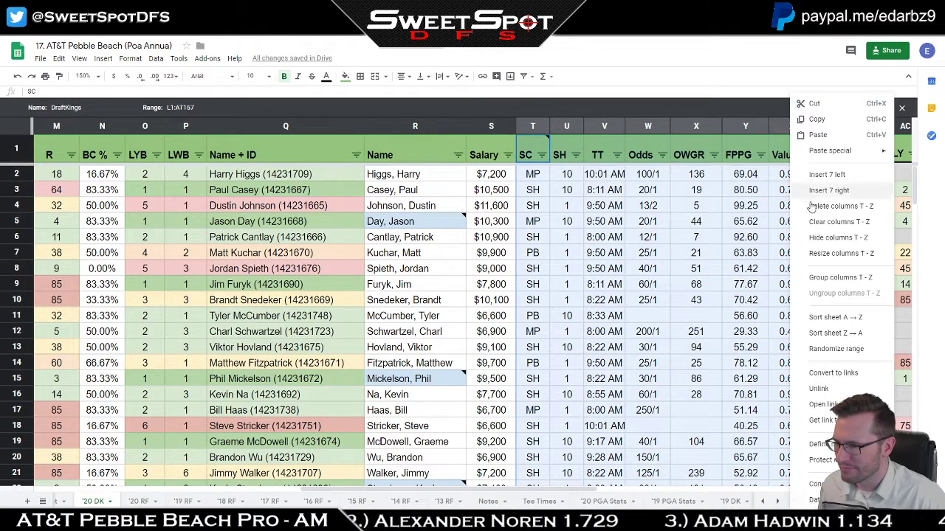
click(830, 242)
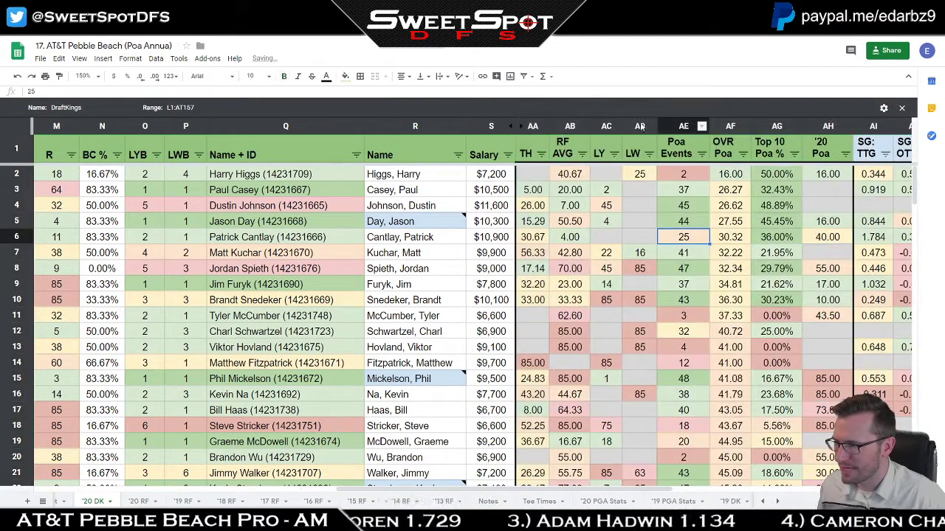
right_click(530, 120)
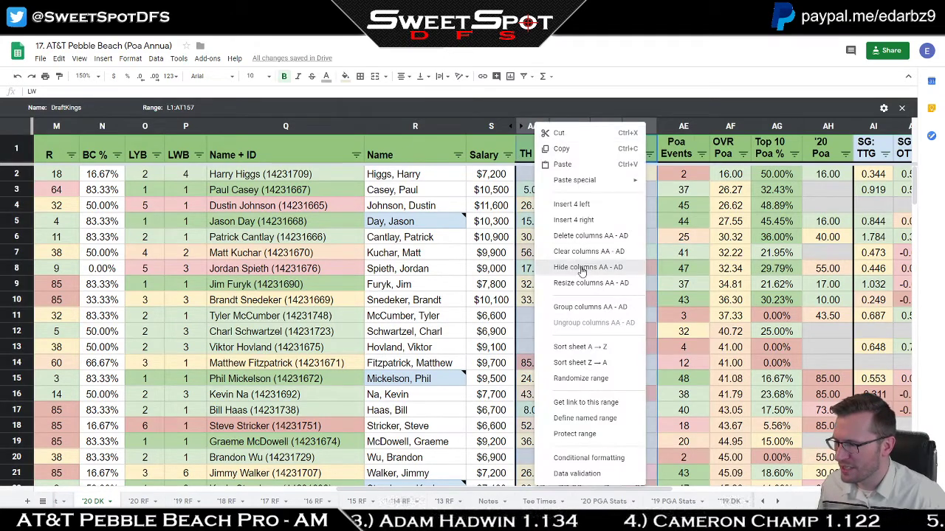
click(583, 270)
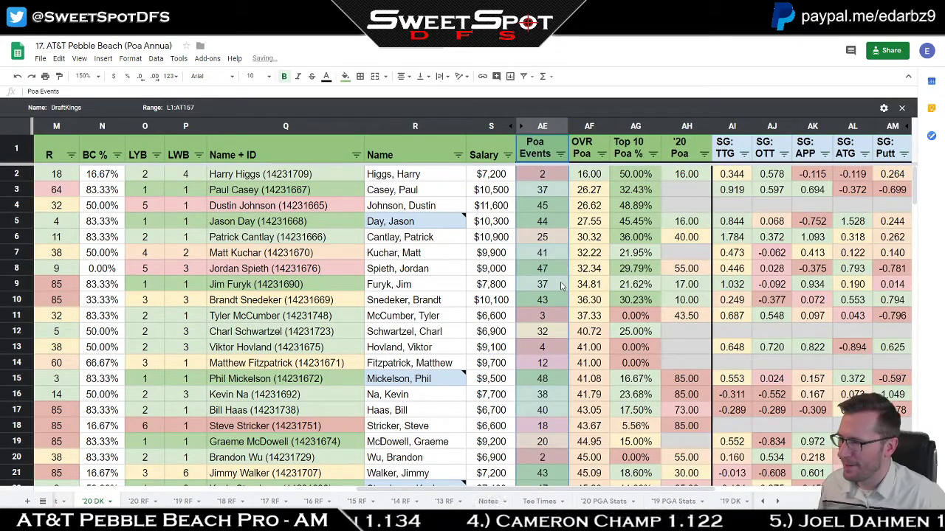
- Sort the sheet by R in ascending order, and check OVR Poa and Top 10 Poa % for the golfers from Nick Taylor through Joel Dahmen
click(70, 155)
click(104, 173)
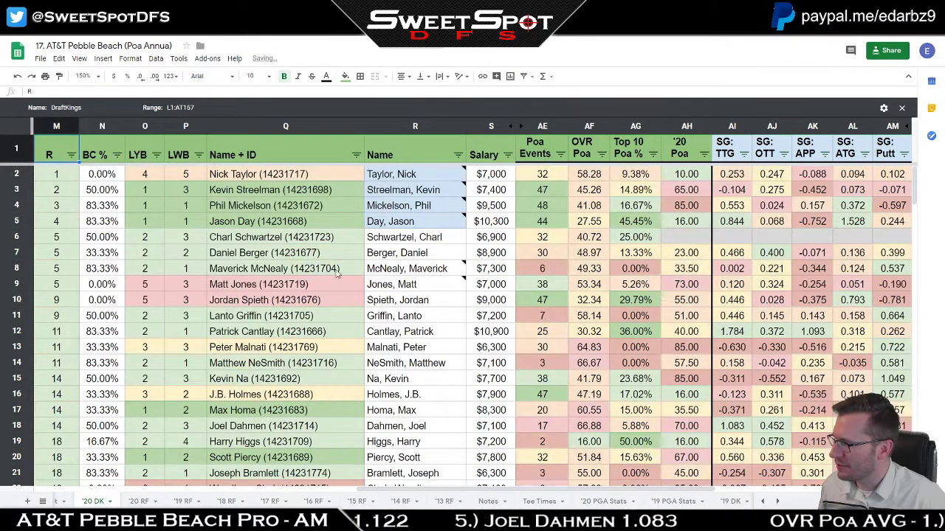
drag(610, 174, 236, 369)
click(590, 348)
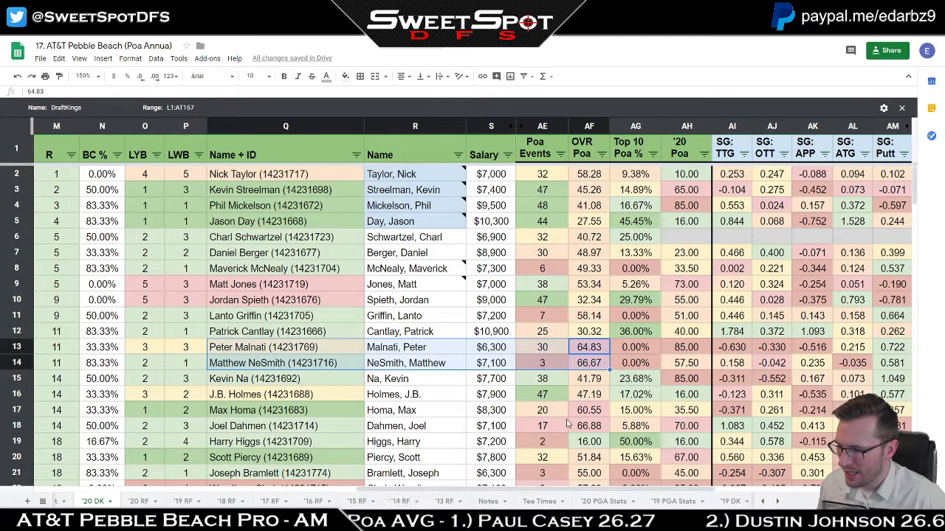
click(594, 410)
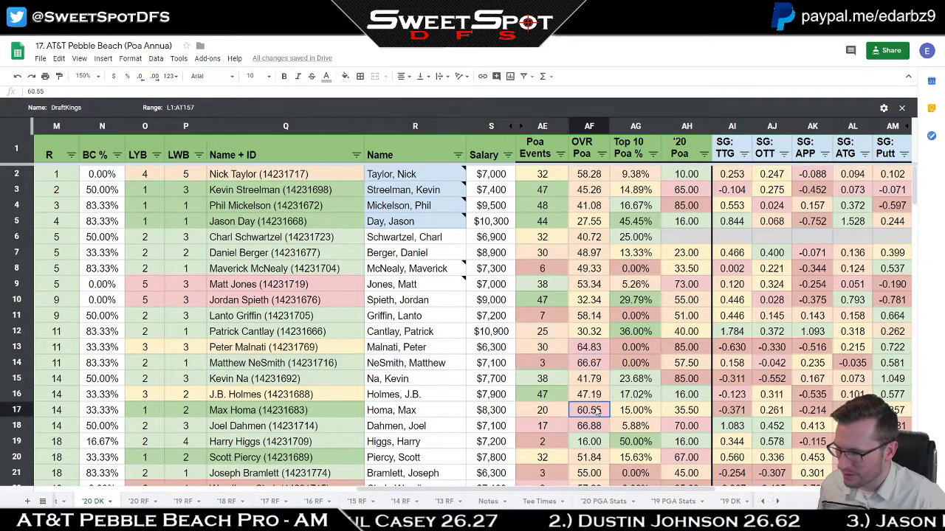
drag(317, 428, 290, 426)
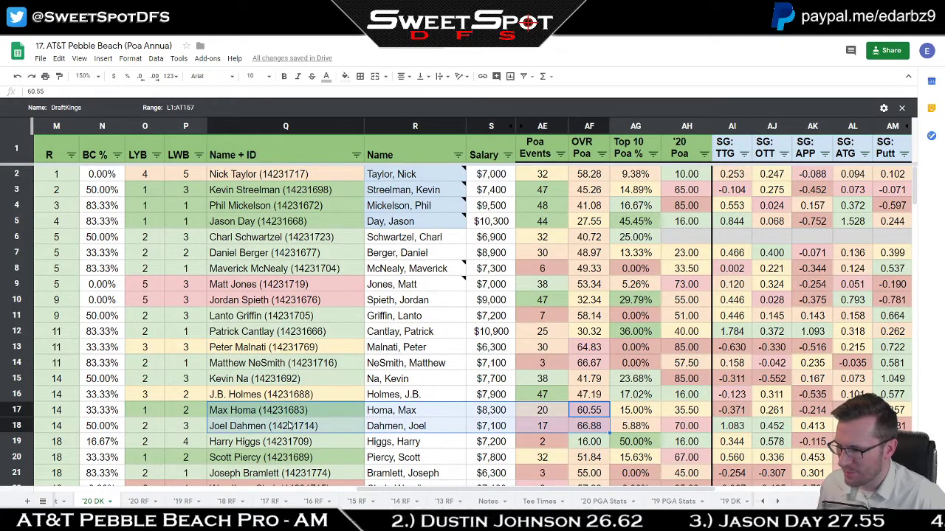
click(651, 425)
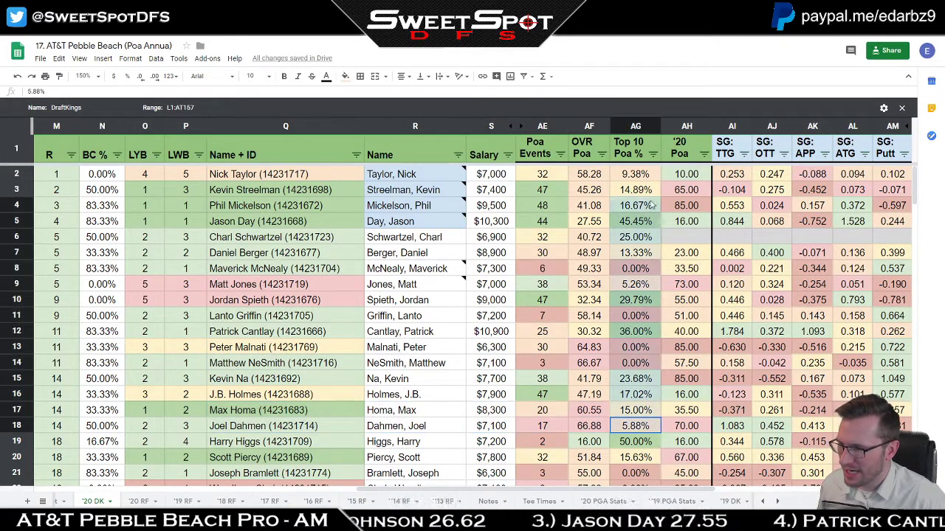
drag(652, 205, 646, 178)
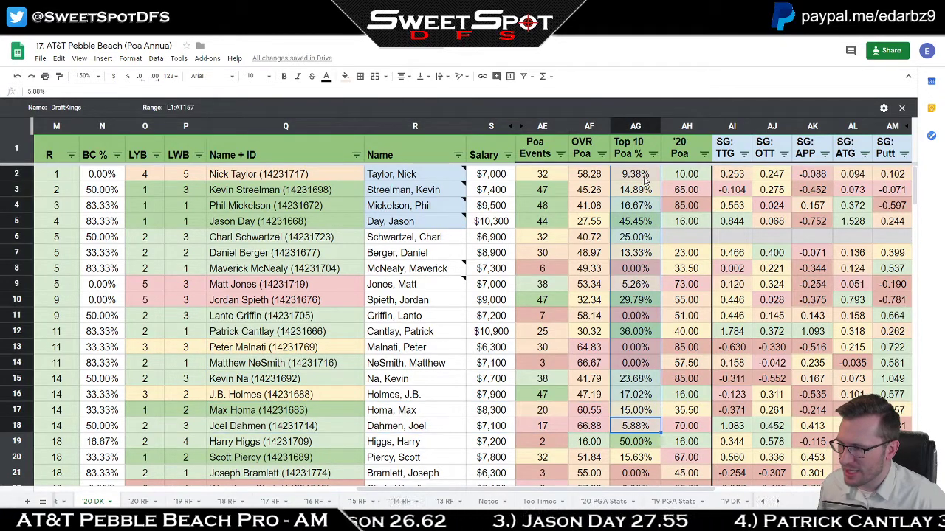
- Check Maverick McNealy's Poa Events, OVR Poa, '20 Poa and Salary values
click(599, 272)
click(552, 272)
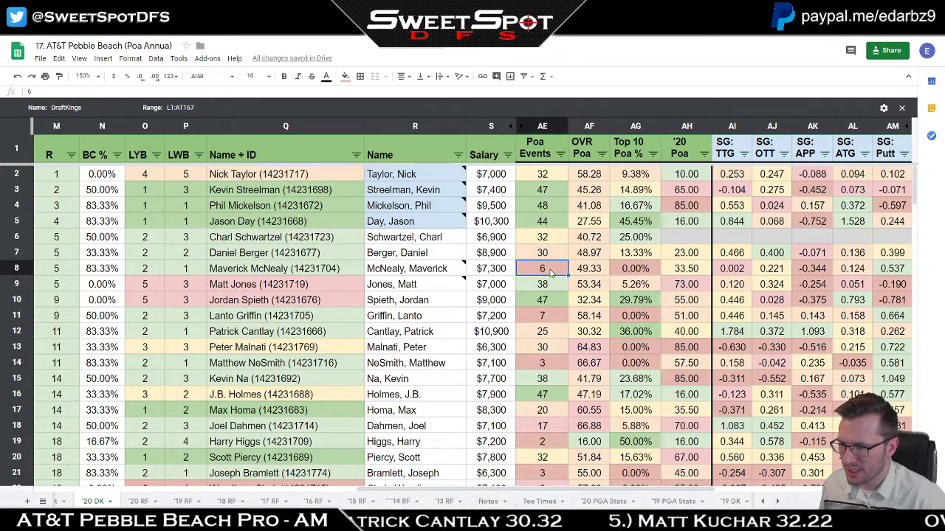
click(591, 271)
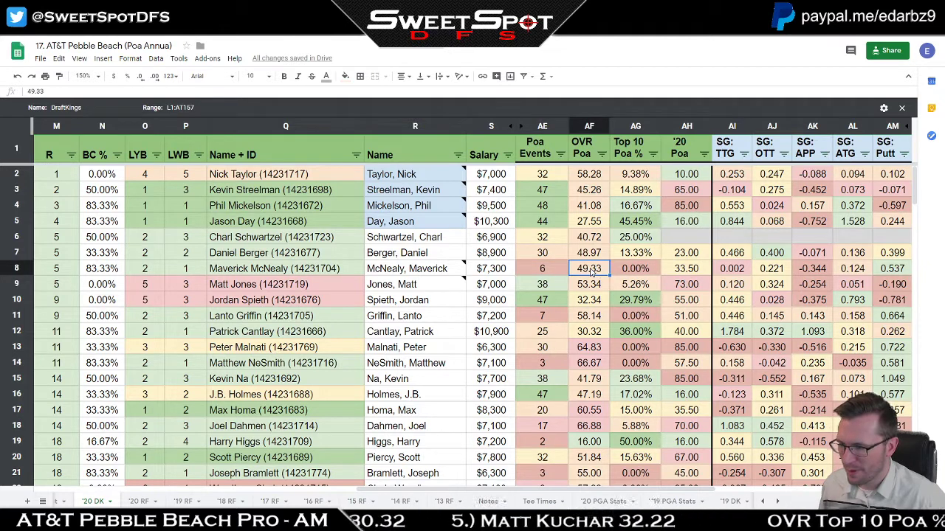
click(683, 270)
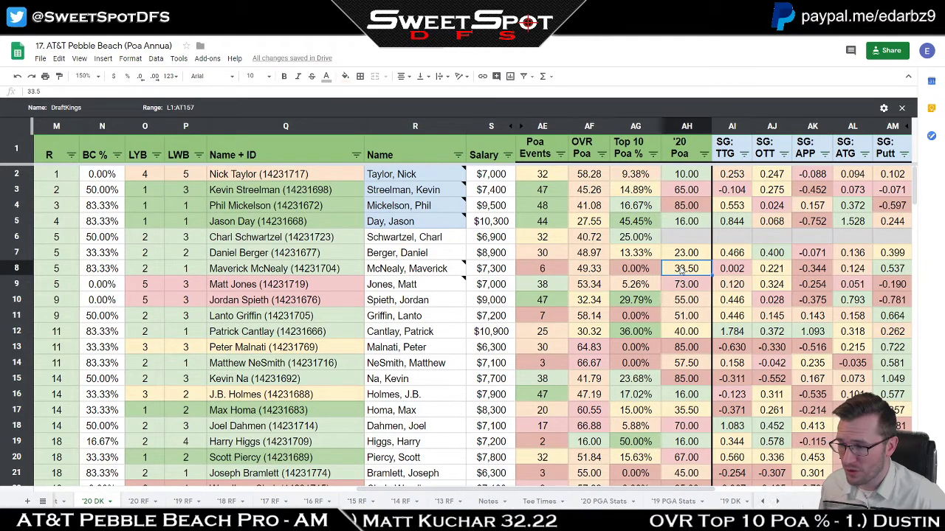
click(498, 276)
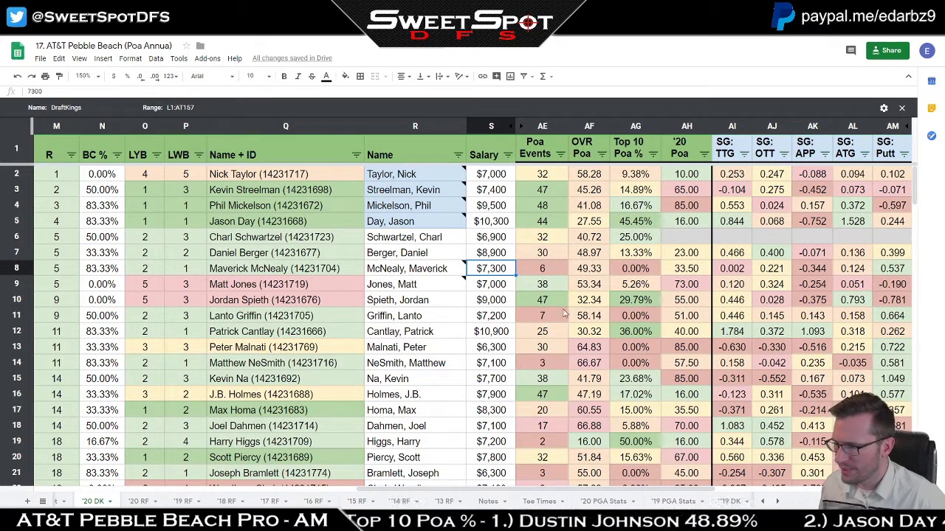
- Review Matt Jones's Poa stats and compare his Top 10 Poa % with Daniel Berger's
drag(526, 289, 703, 286)
click(676, 287)
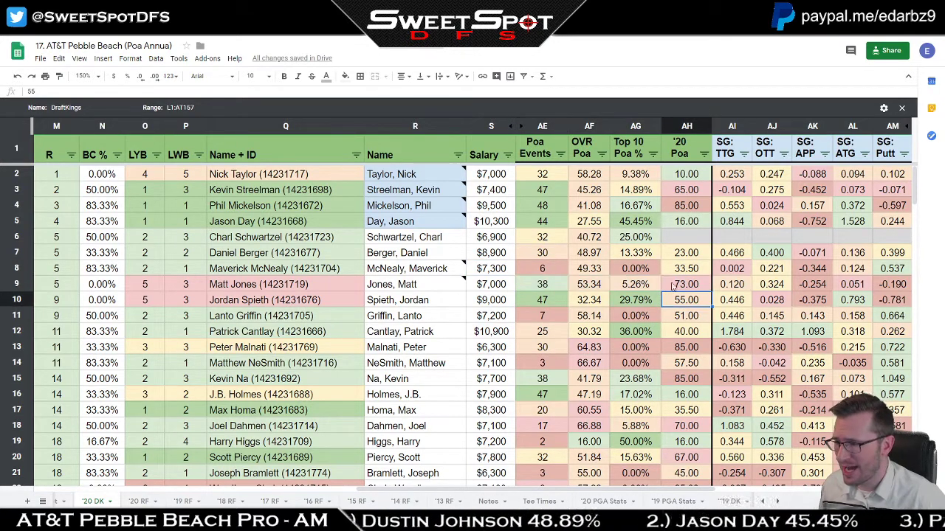
click(639, 288)
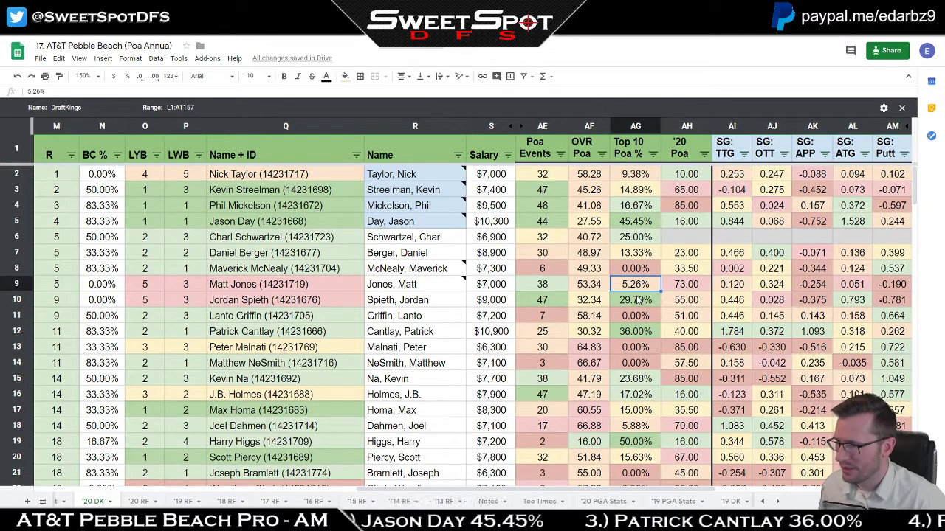
click(634, 254)
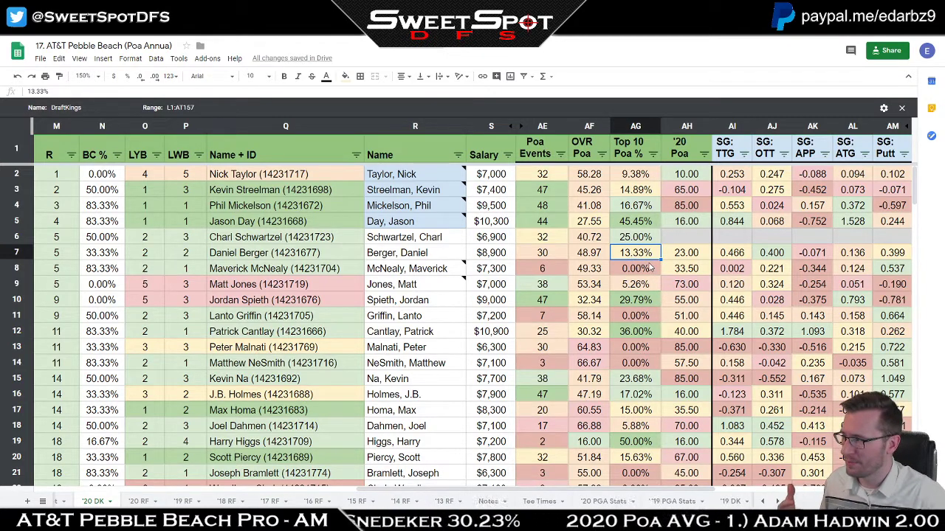
- Hide the BC %, LYB and LWB columns, N through P
click(101, 127)
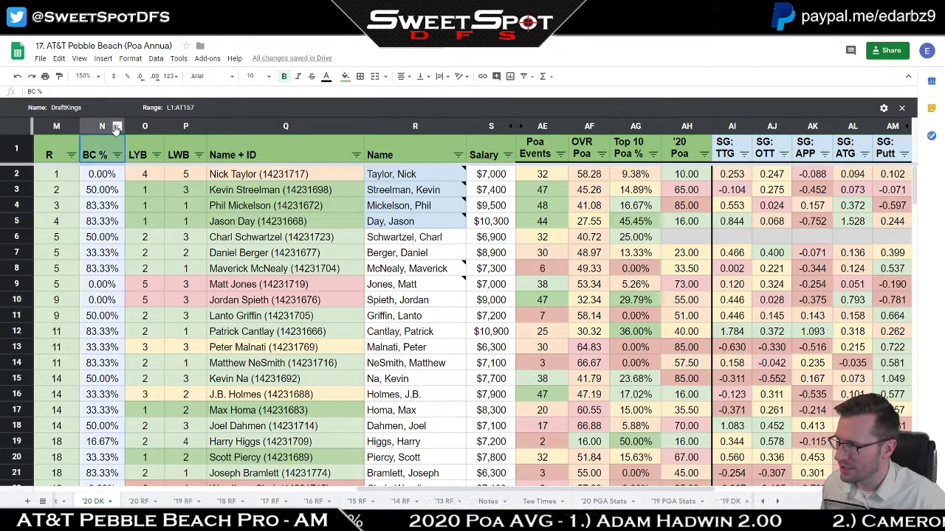
right_click(171, 126)
click(229, 272)
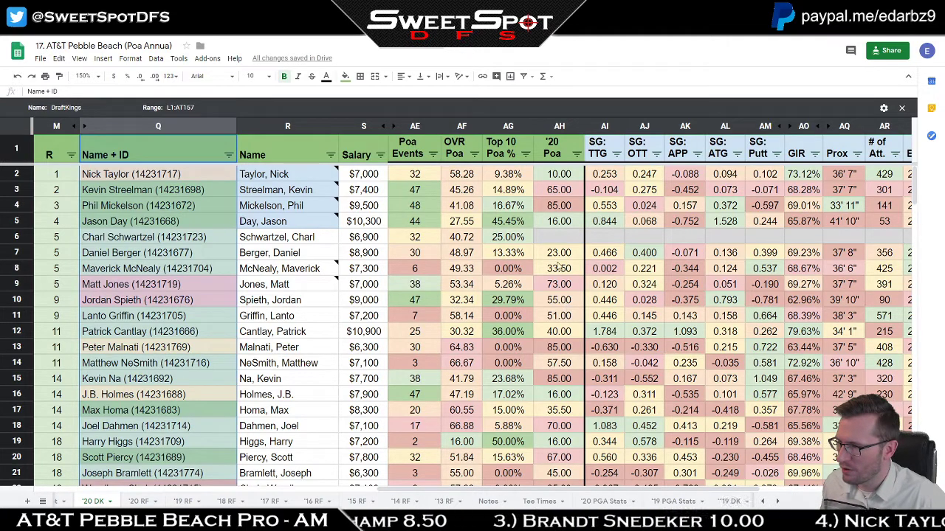
- Highlight the '20 Poa values from Nick Taylor through Peter Malnati, and hide the OVR Poa, Top 10 Poa % and '20 Poa columns
drag(568, 176, 559, 345)
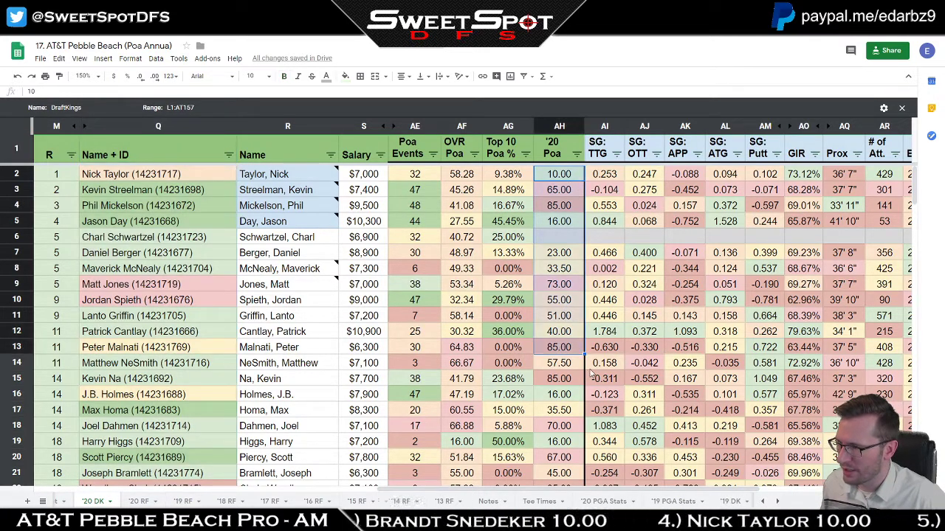
click(742, 272)
drag(458, 126, 559, 126)
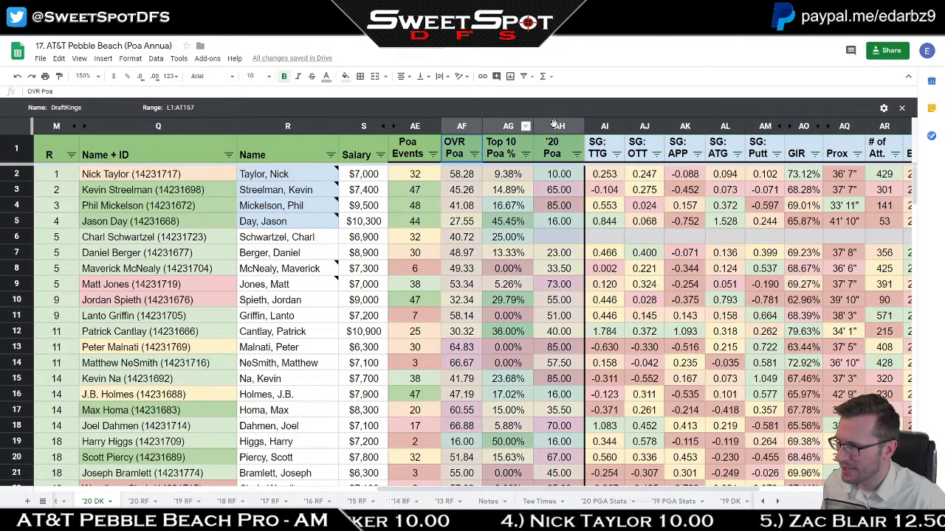
right_click(557, 127)
click(594, 267)
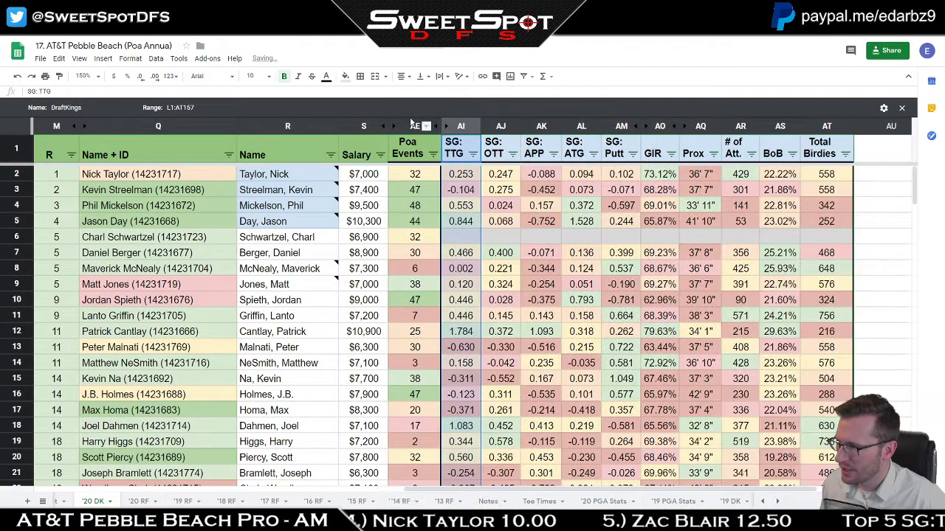
right_click(411, 127)
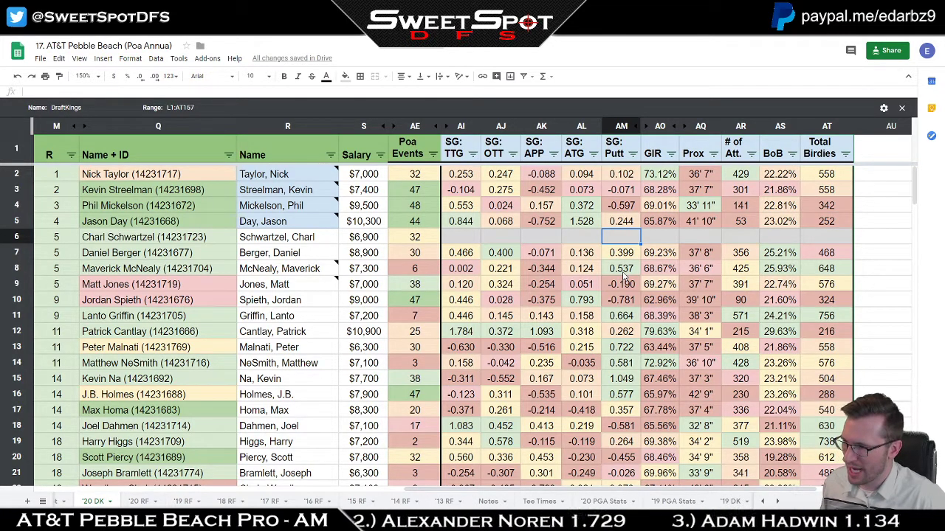
- Highlight the SG: Putt and BoB values for McNealy, Griffin, Malnati, NeSmith, Na and Holmes
click(700, 238)
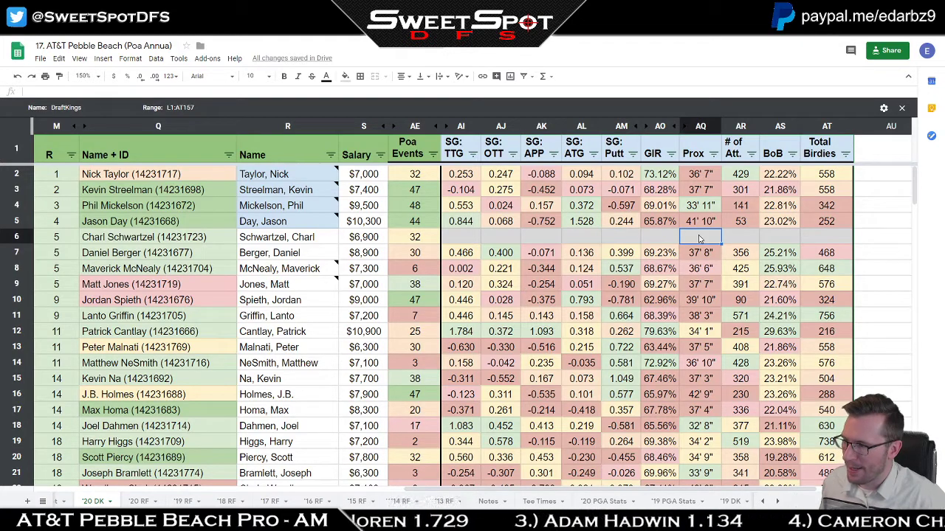
click(624, 271)
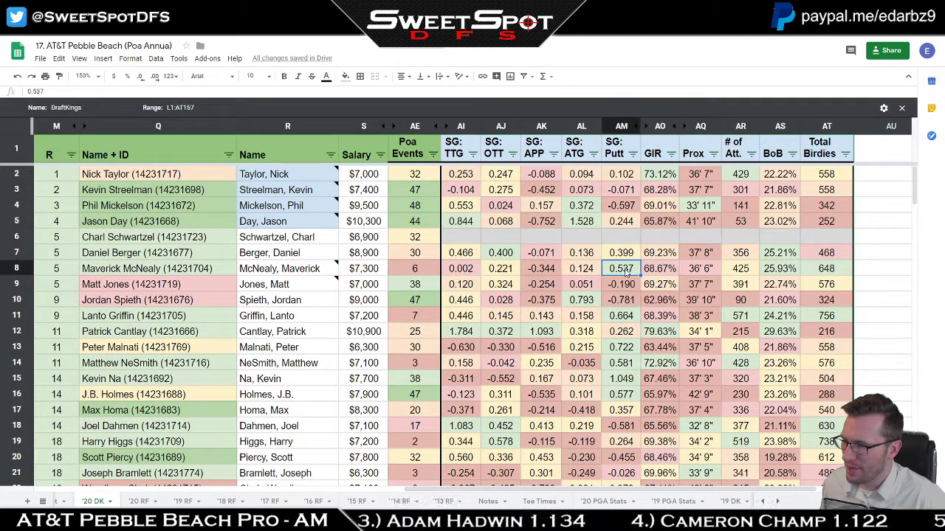
click(786, 271)
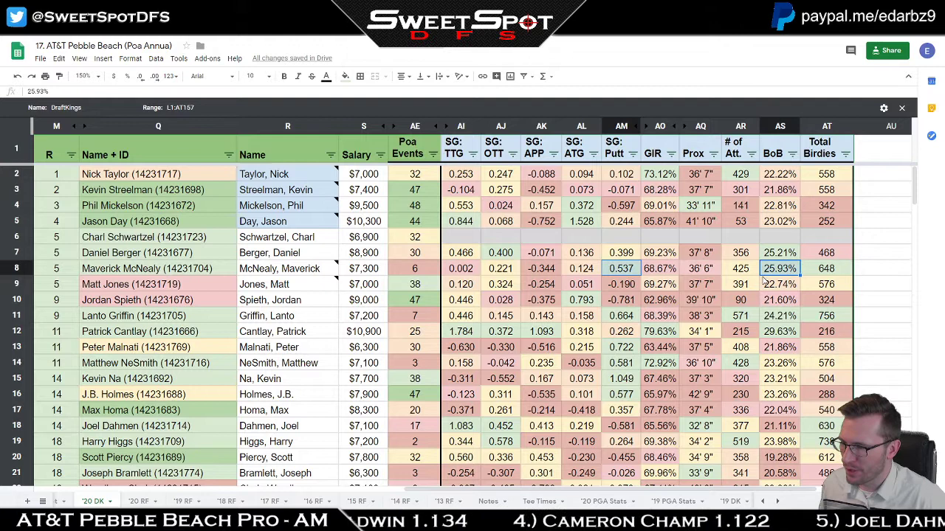
ctrl+click(633, 317)
ctrl+click(771, 316)
ctrl+click(634, 348)
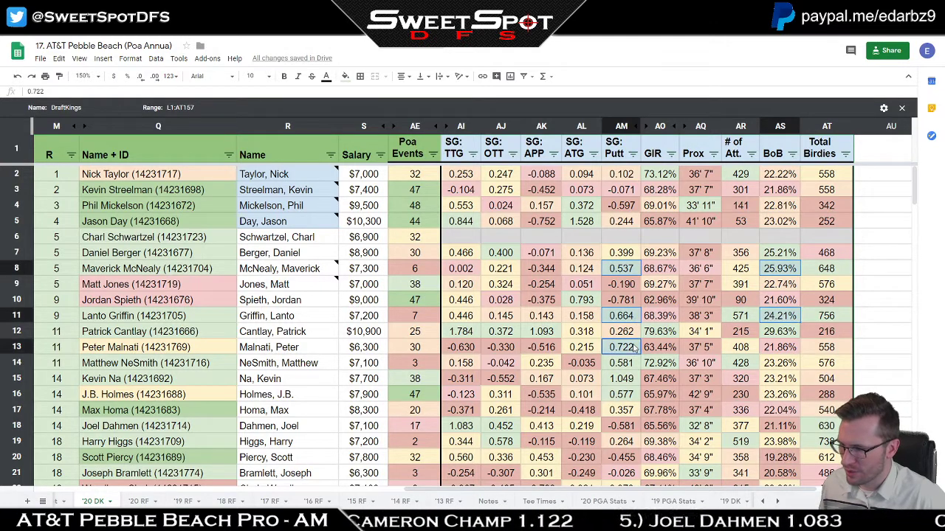
ctrl+click(780, 346)
ctrl+click(781, 363)
ctrl+click(628, 363)
ctrl+click(621, 380)
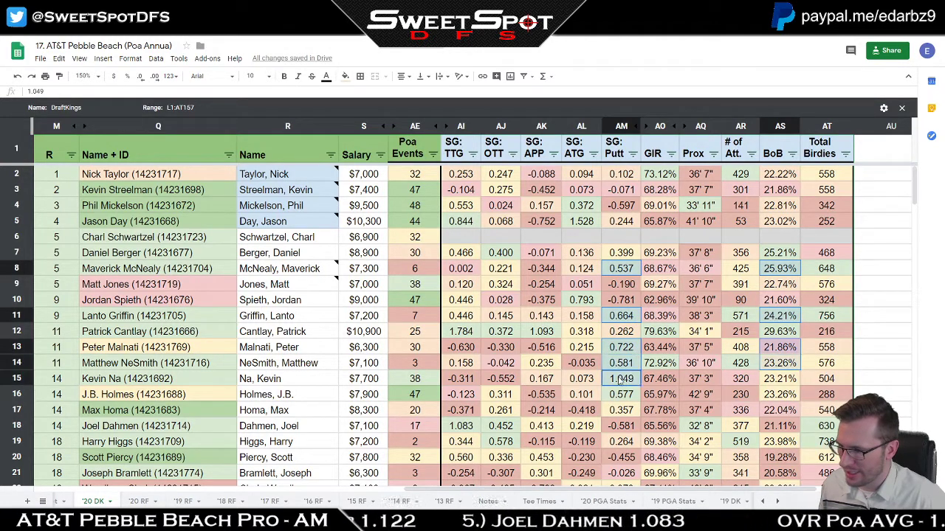
ctrl+click(774, 380)
ctrl+click(780, 395)
ctrl+click(617, 397)
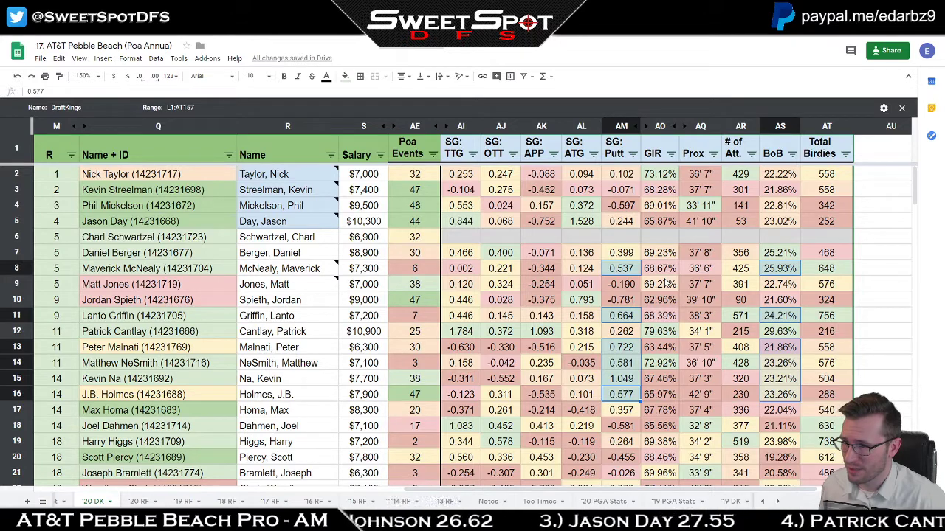
- Compare BoB from Nick Taylor through Jason Day, check Day's SG: Putt, and highlight BoB from Daniel Berger through Patrick Cantlay
mouse_move(780, 175)
mouse_down()
mouse_move(780, 284)
mouse_move(780, 223)
mouse_up()
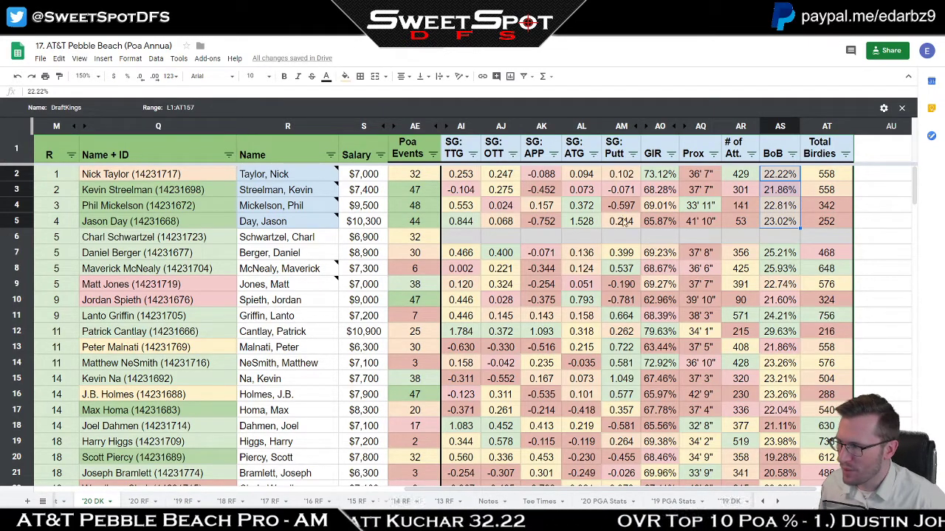
click(780, 209)
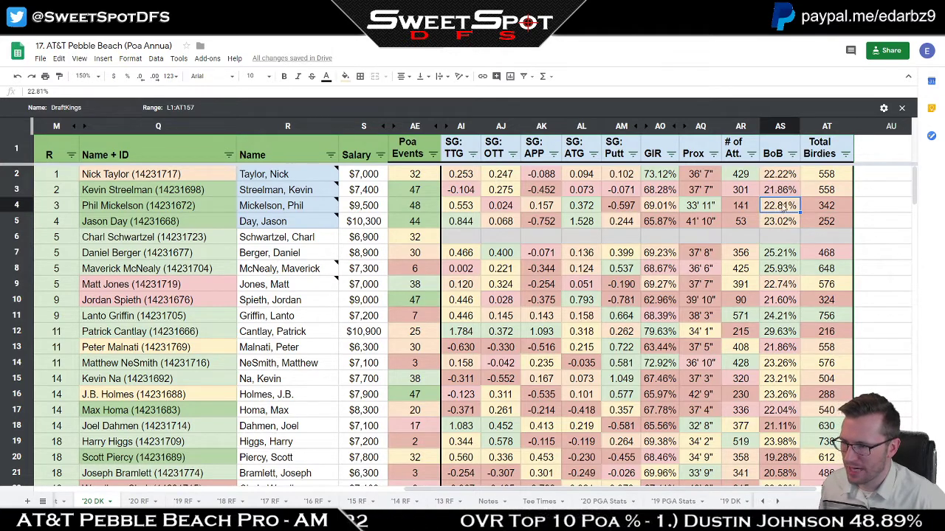
click(782, 226)
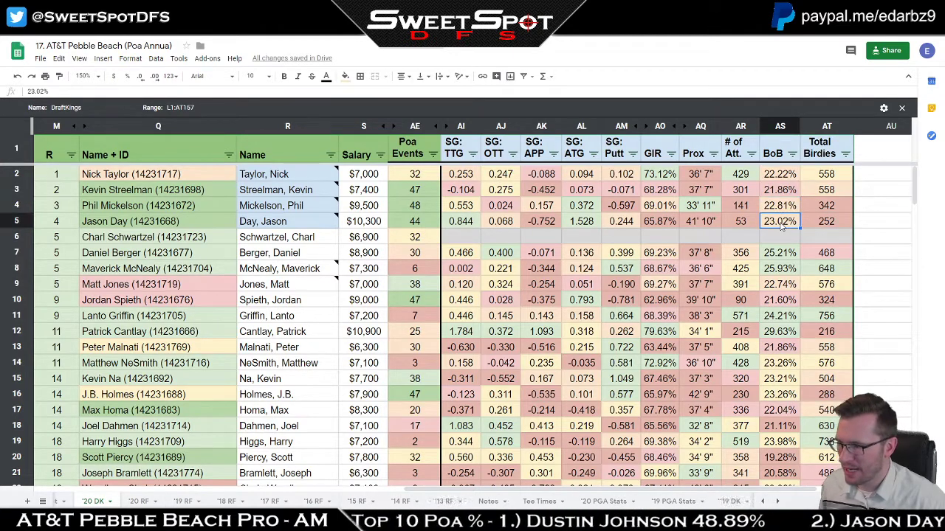
click(631, 228)
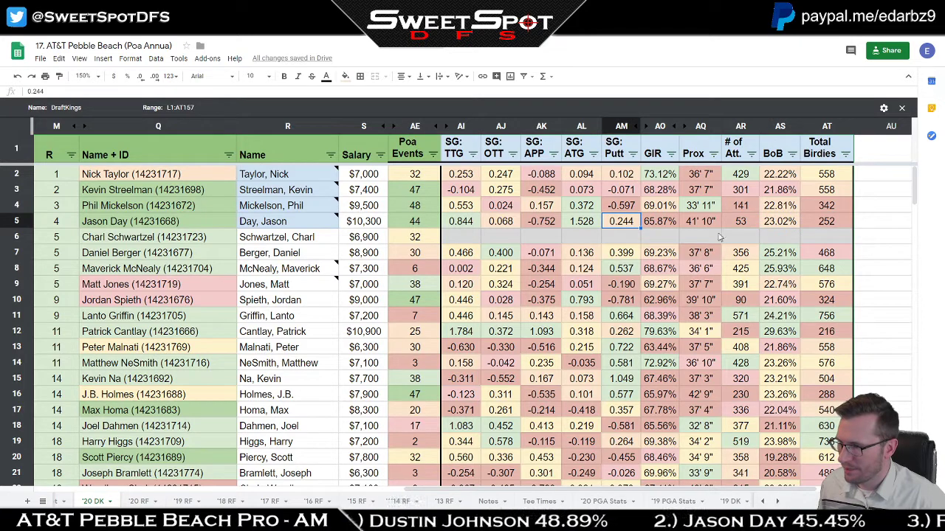
drag(773, 256, 775, 333)
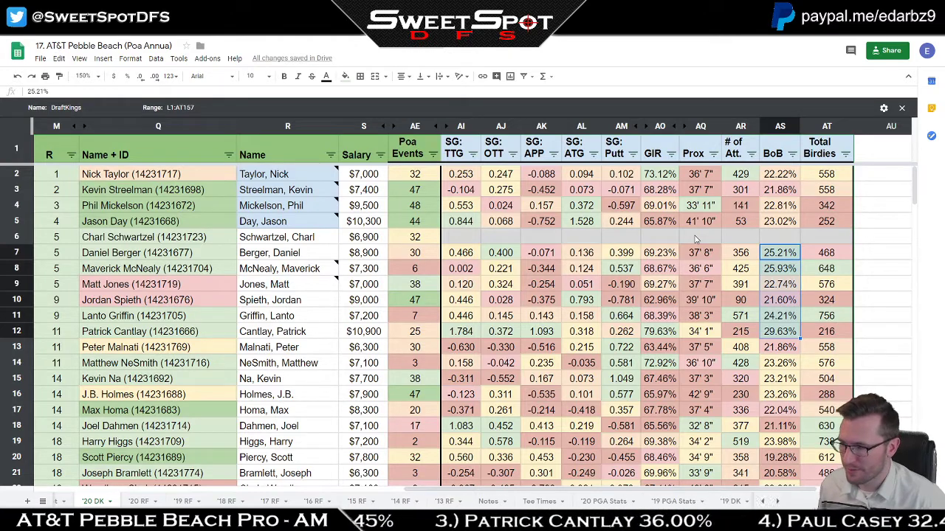
- Highlight the BoB values for Berger and McNealy, for Griffin and Cantlay, and for Dahmen, Piercy and Bramlett
click(786, 257)
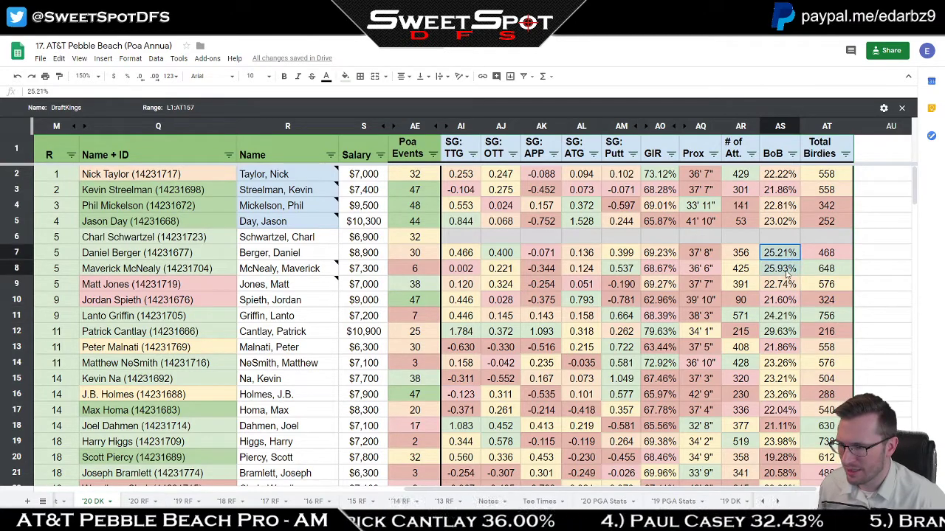
drag(788, 273, 786, 280)
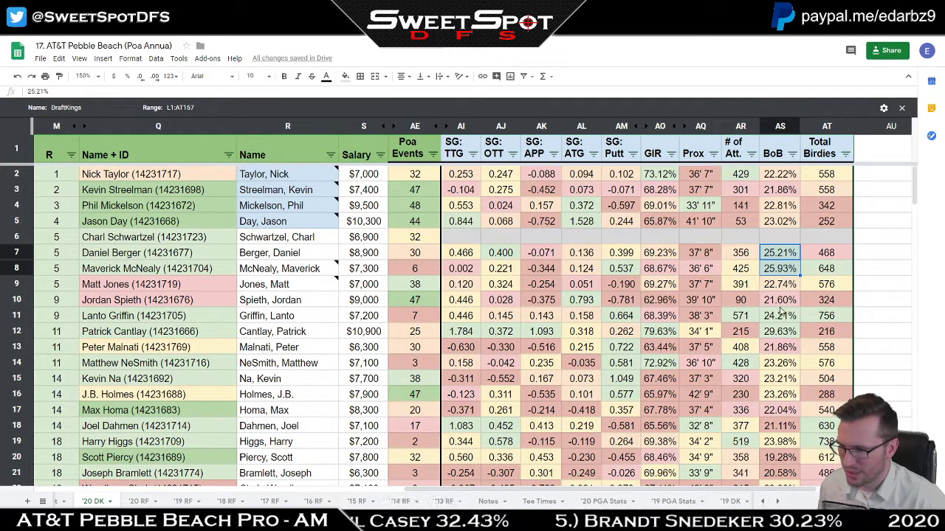
drag(782, 315, 781, 332)
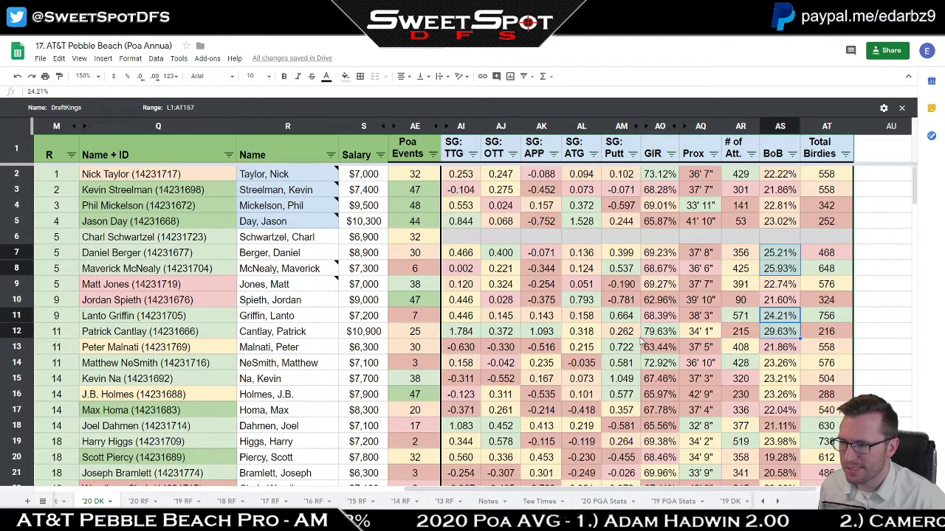
click(771, 429)
drag(779, 458, 779, 472)
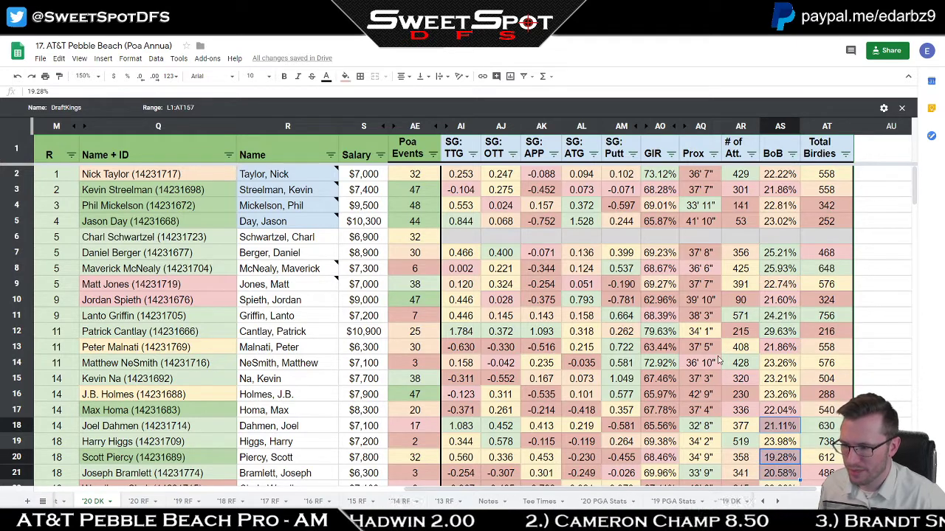
- Check Kevin Streelman's BoB, and compare his and Nick Taylor's stats from SG: TTG through # of Att., including Taylor's GIR
click(787, 191)
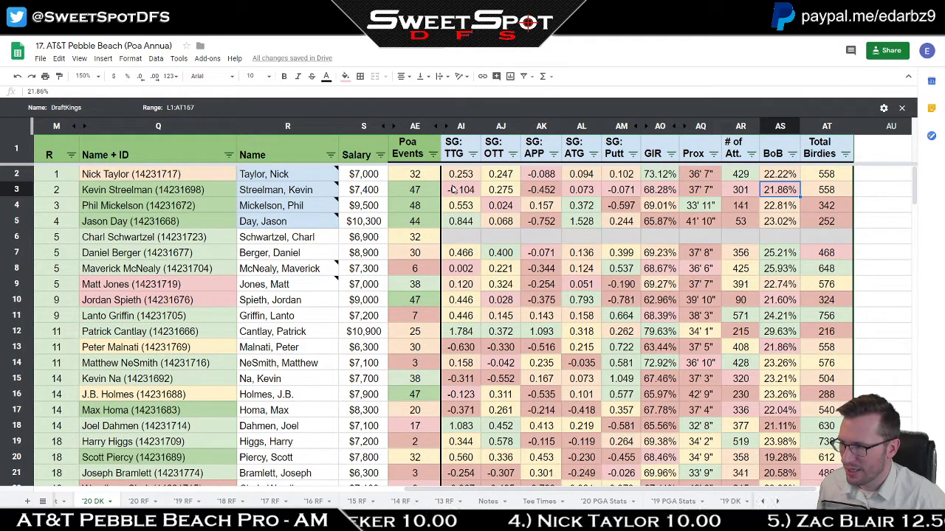
click(459, 191)
shift+click(740, 190)
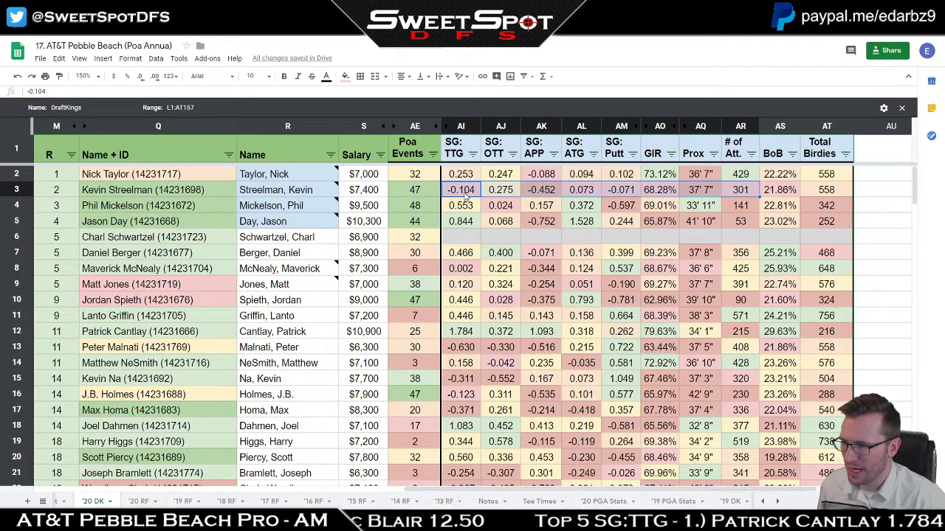
click(745, 236)
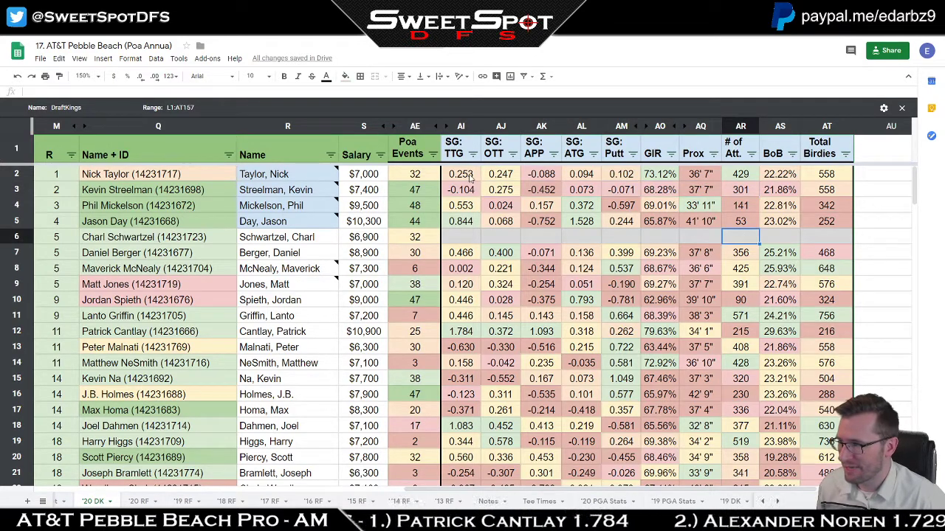
drag(462, 176, 740, 175)
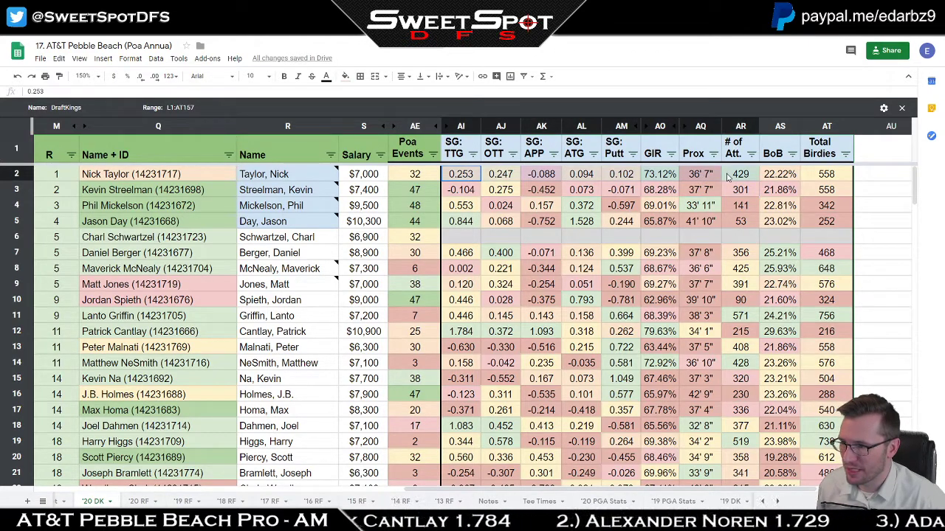
click(655, 177)
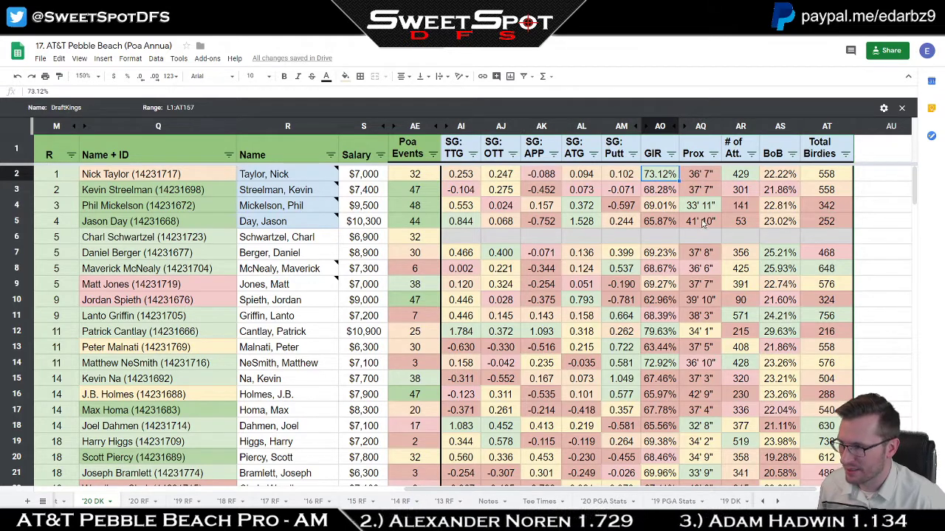
- Compare the SG: TTG and SG: OTT values from Nick Taylor through Lanto Griffin, and check Jason Day's SG: APP
click(465, 176)
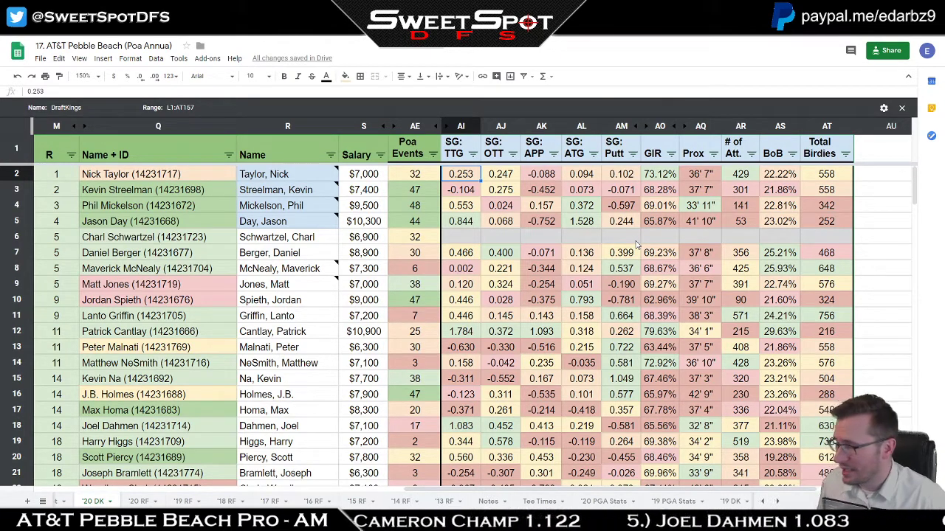
click(471, 194)
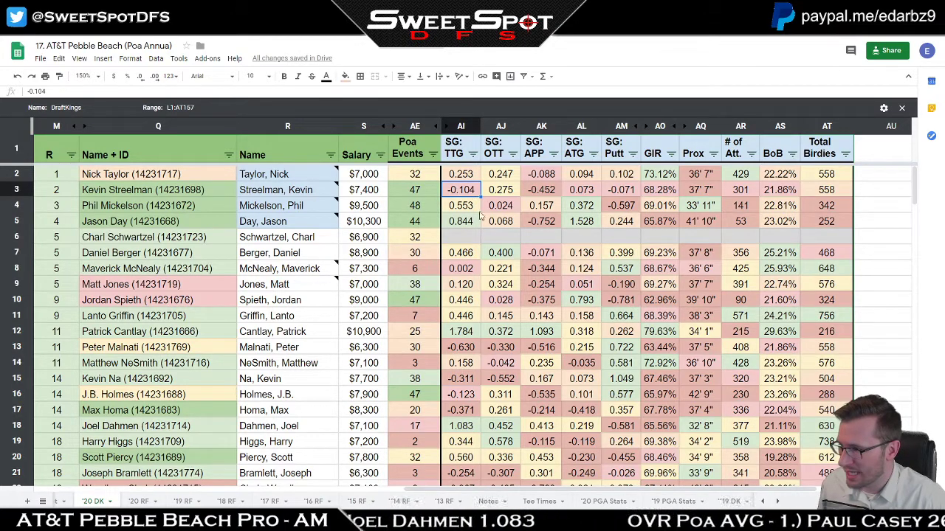
drag(472, 210, 457, 315)
click(554, 225)
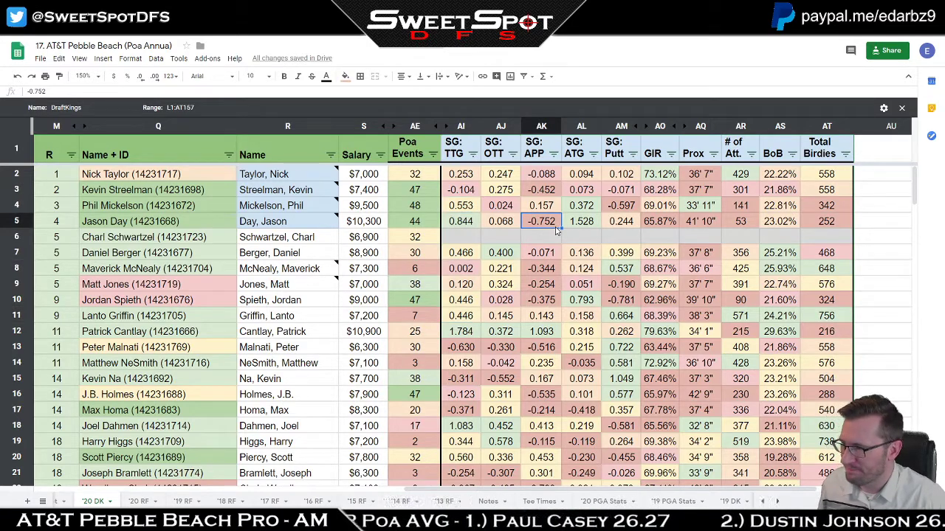
drag(468, 175, 459, 319)
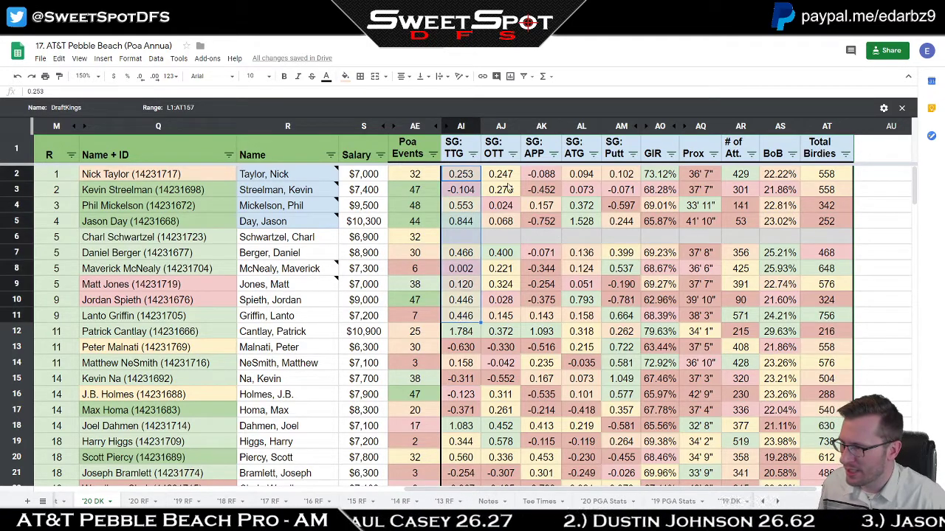
drag(501, 175, 501, 318)
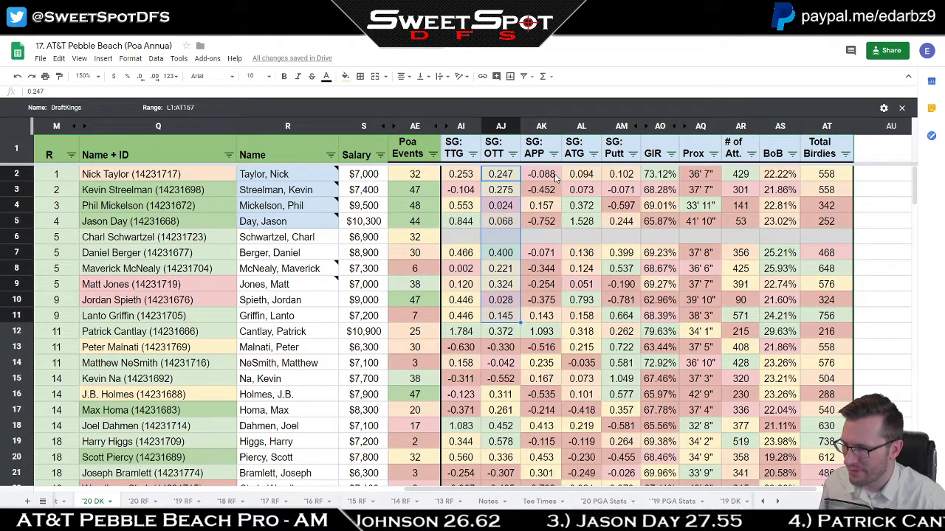
click(646, 238)
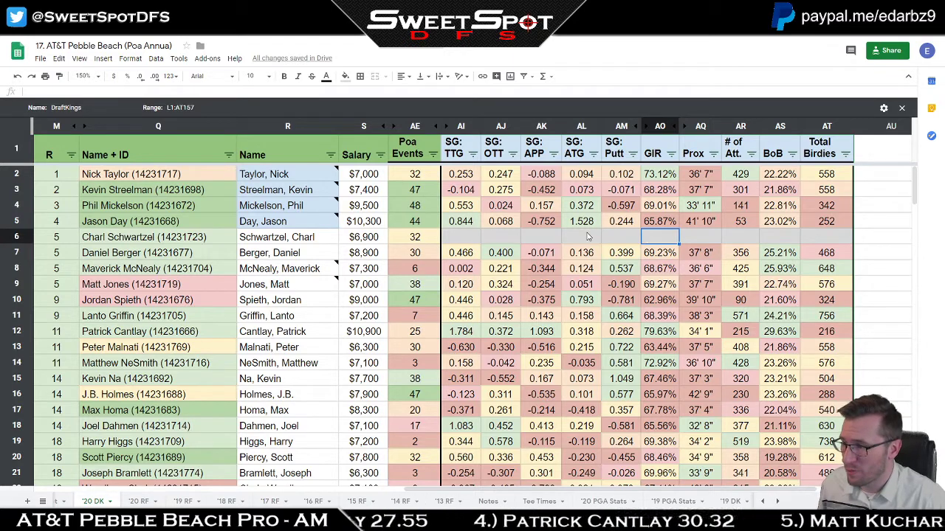
- Unhide the OVR Poa, Top 10 Poa % and '20 Poa columns, and highlight their values from Nick Taylor through Jason Day
click(441, 127)
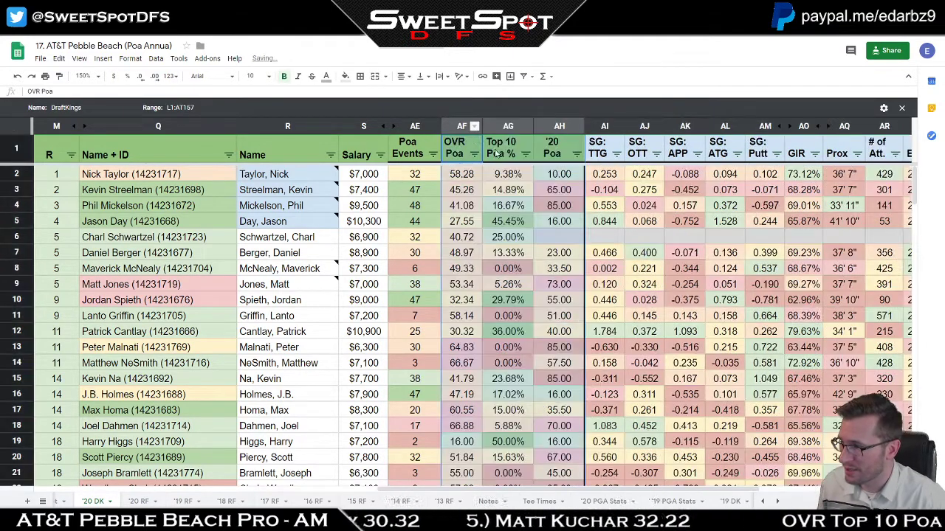
drag(467, 179, 558, 221)
click(564, 239)
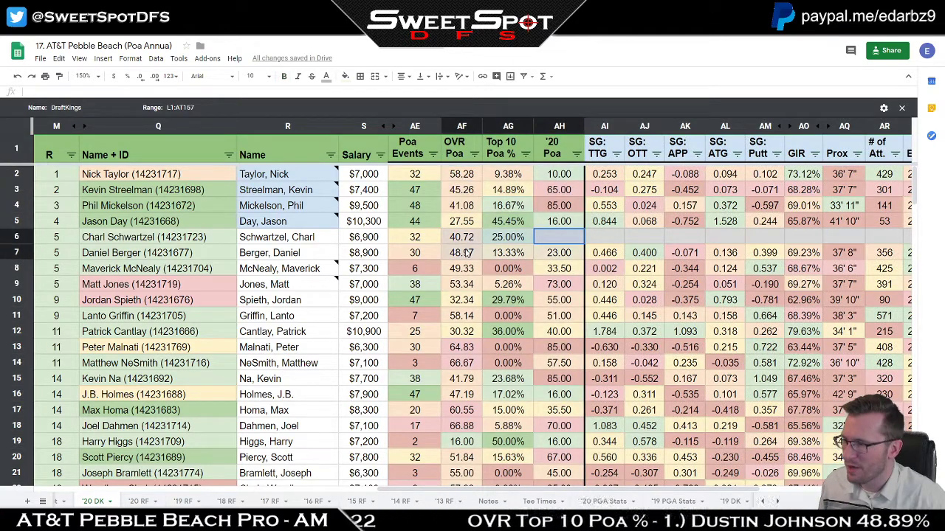
click(474, 270)
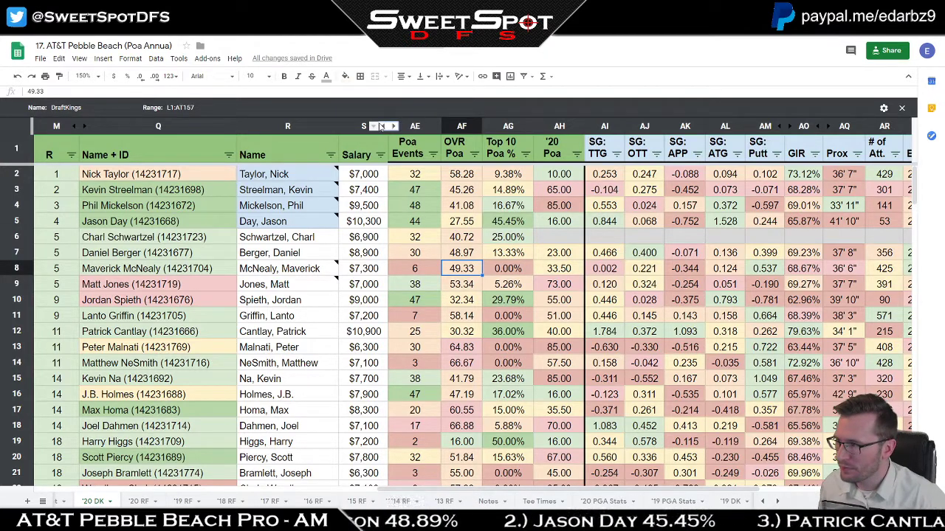
- Unhide the SC through LW columns, T through AD, and the BC %, LYB and LWB columns, N through P
click(391, 126)
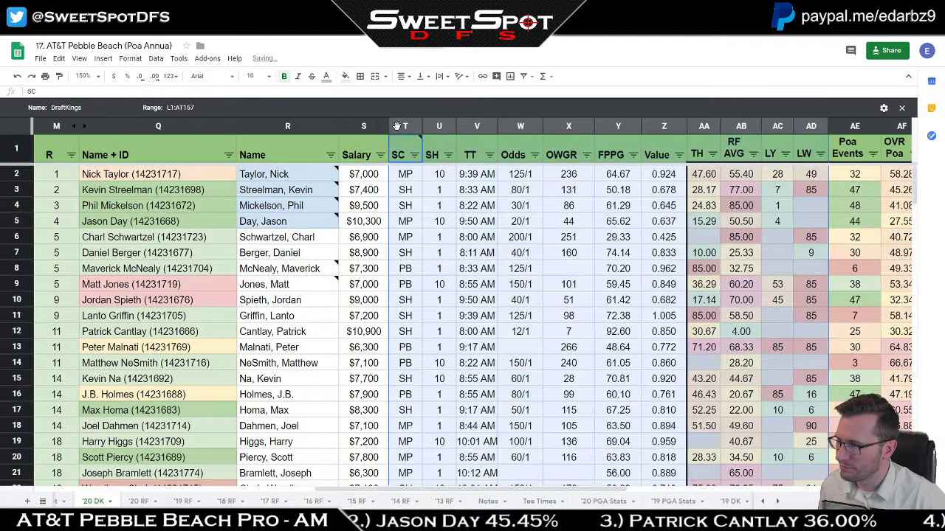
click(568, 190)
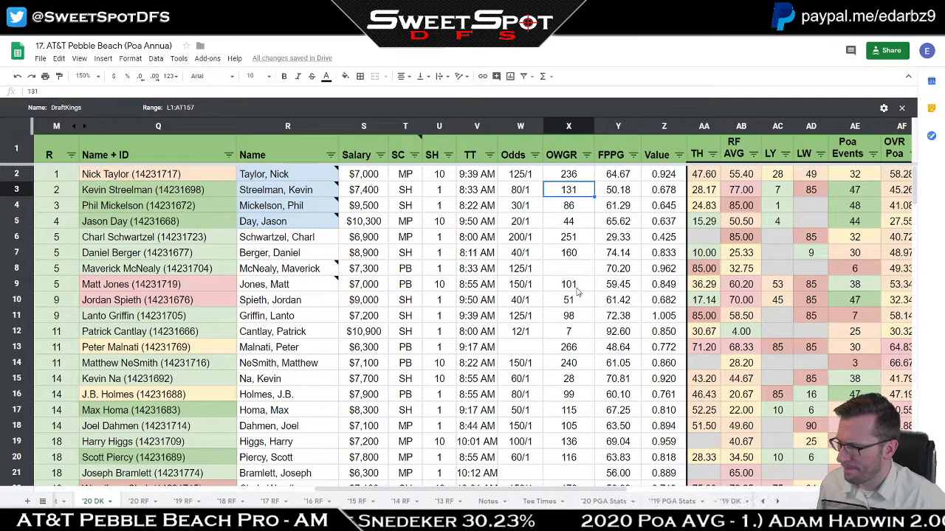
click(84, 126)
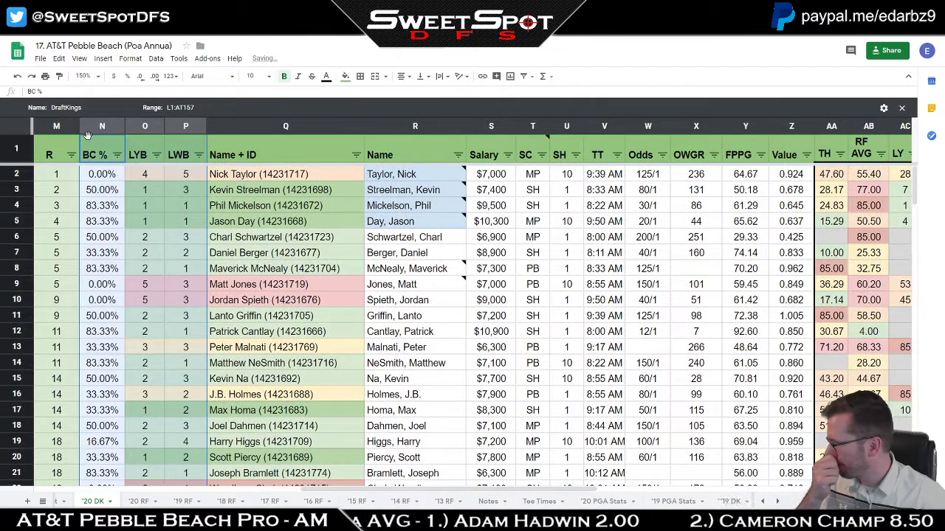
click(315, 317)
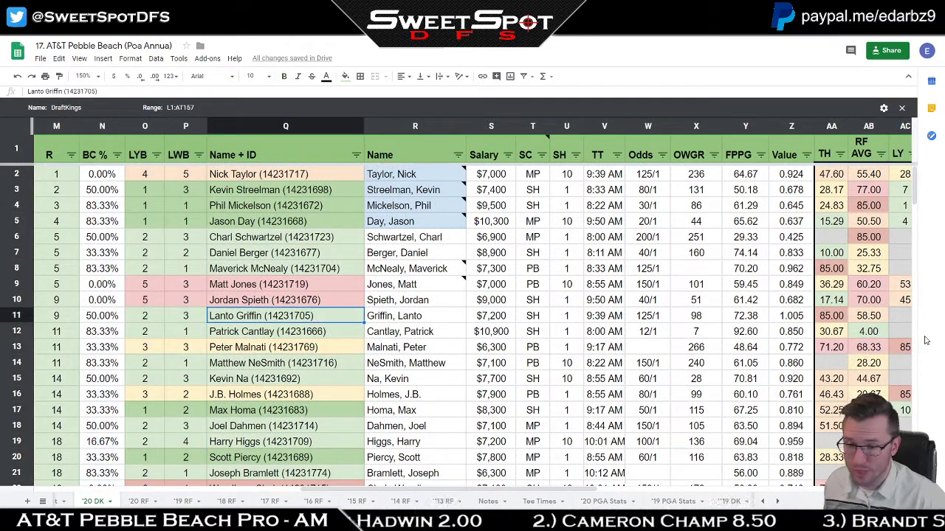